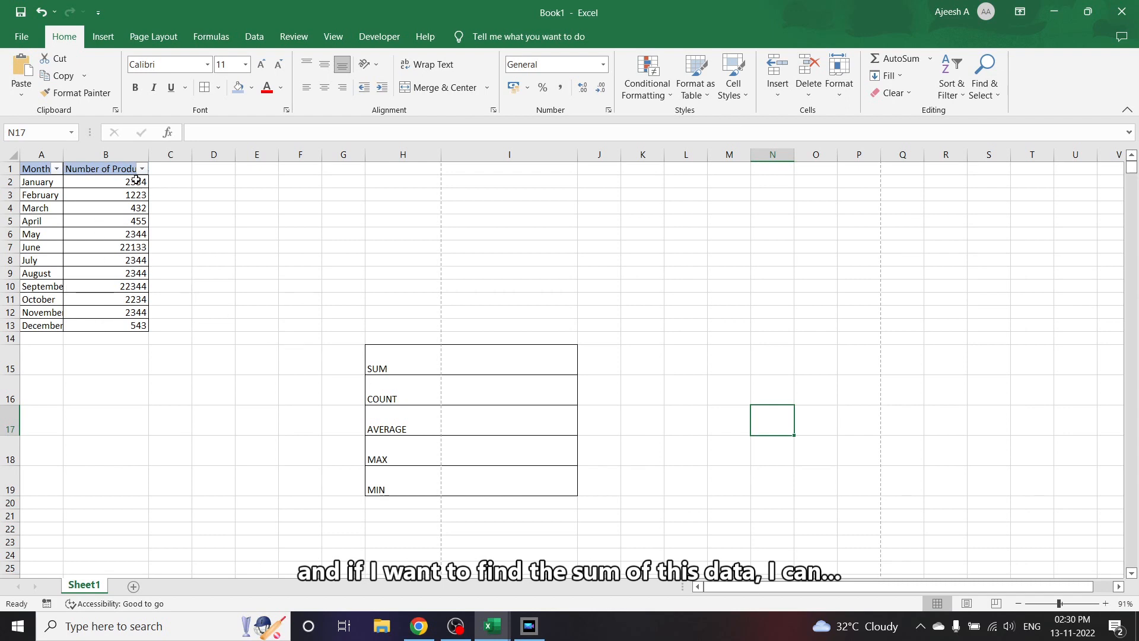
Step: Enter =SUM(B:B) in the cell beside SUM to total the whole product-count column
{"action": "left_click", "coordinate": [514, 372]}
{"action": "type", "text": "=SUM("}
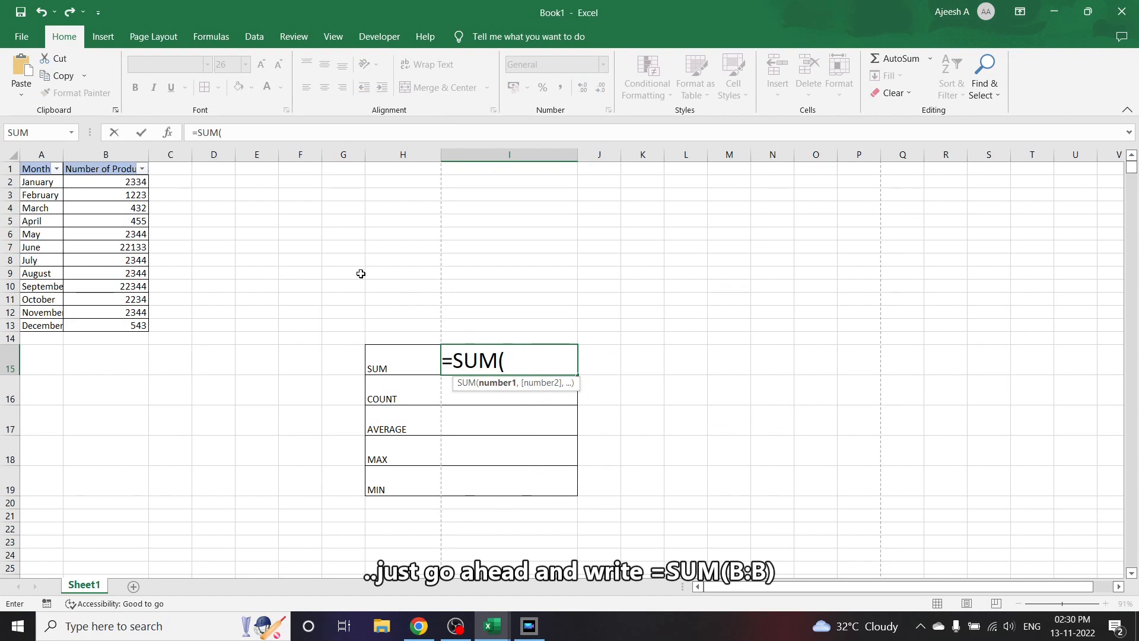
{"action": "left_click", "coordinate": [107, 155]}
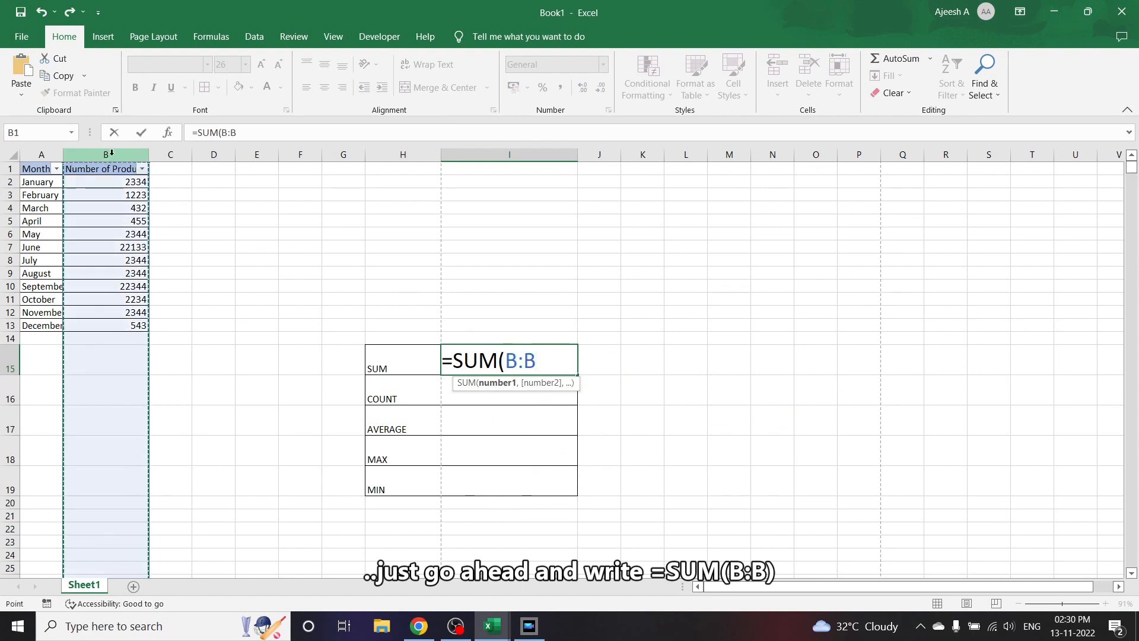
{"action": "type", "text": ")"}
{"action": "key", "text": "Return"}
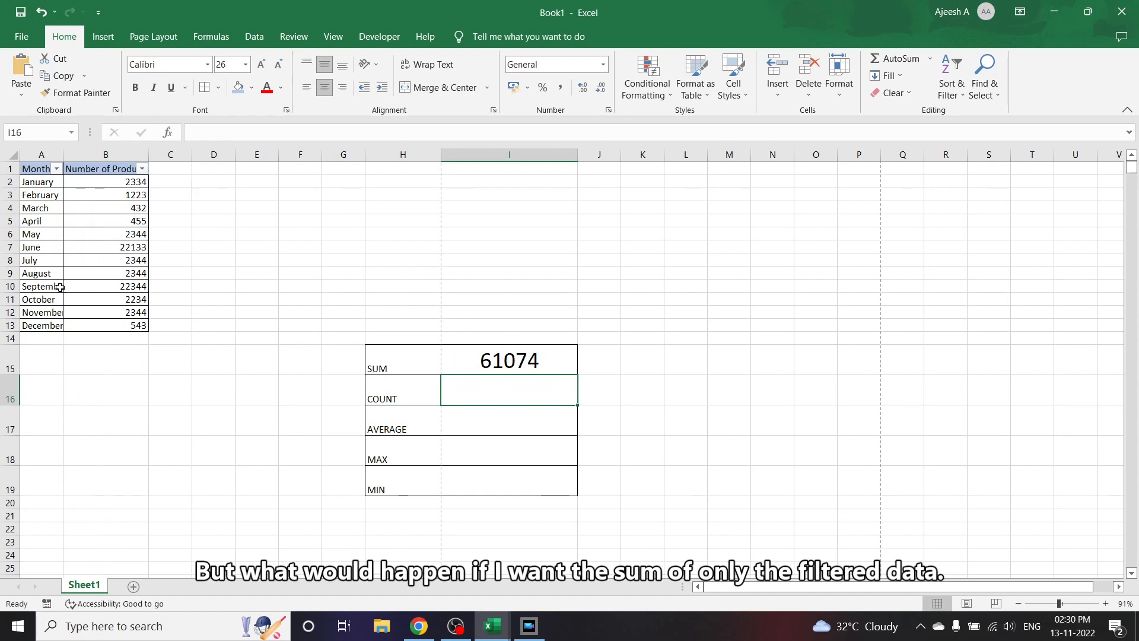
Step: Filter the Month column to show only January, March and April
{"action": "left_click", "coordinate": [57, 169]}
{"action": "left_click", "coordinate": [40, 332]}
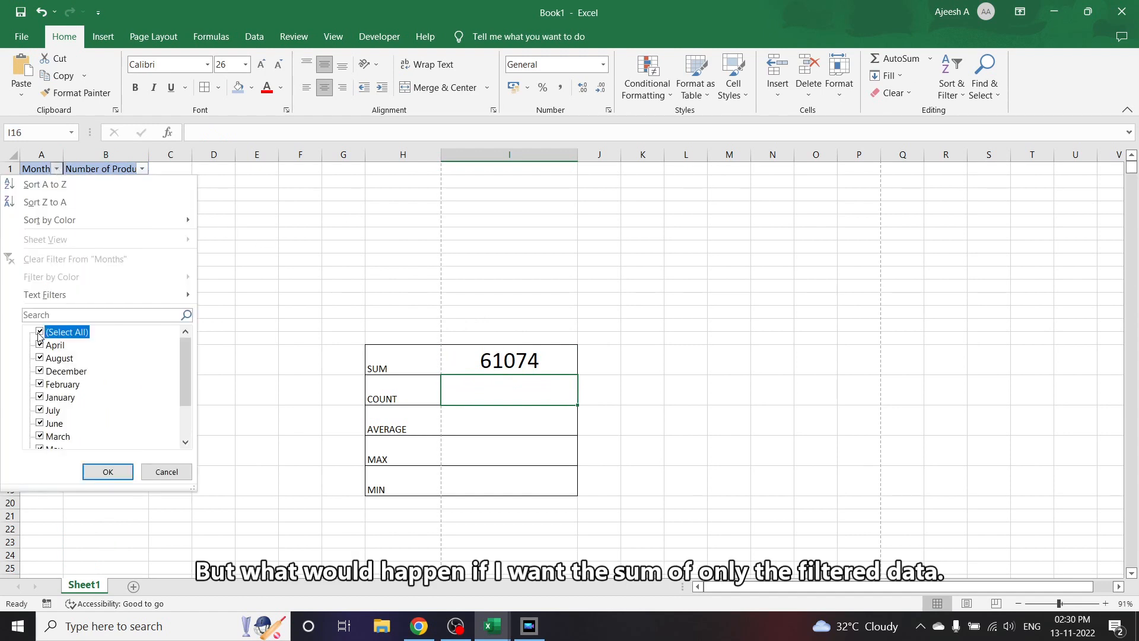
{"action": "left_click", "coordinate": [40, 346]}
{"action": "left_click", "coordinate": [40, 397]}
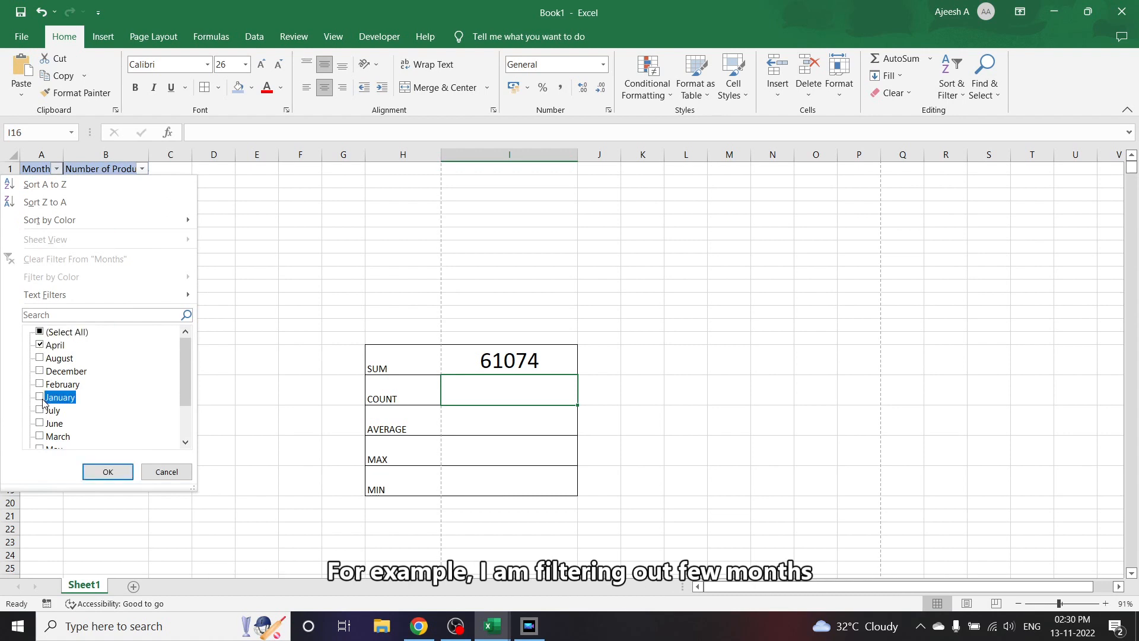
{"action": "left_click", "coordinate": [40, 437]}
{"action": "left_click", "coordinate": [102, 470]}
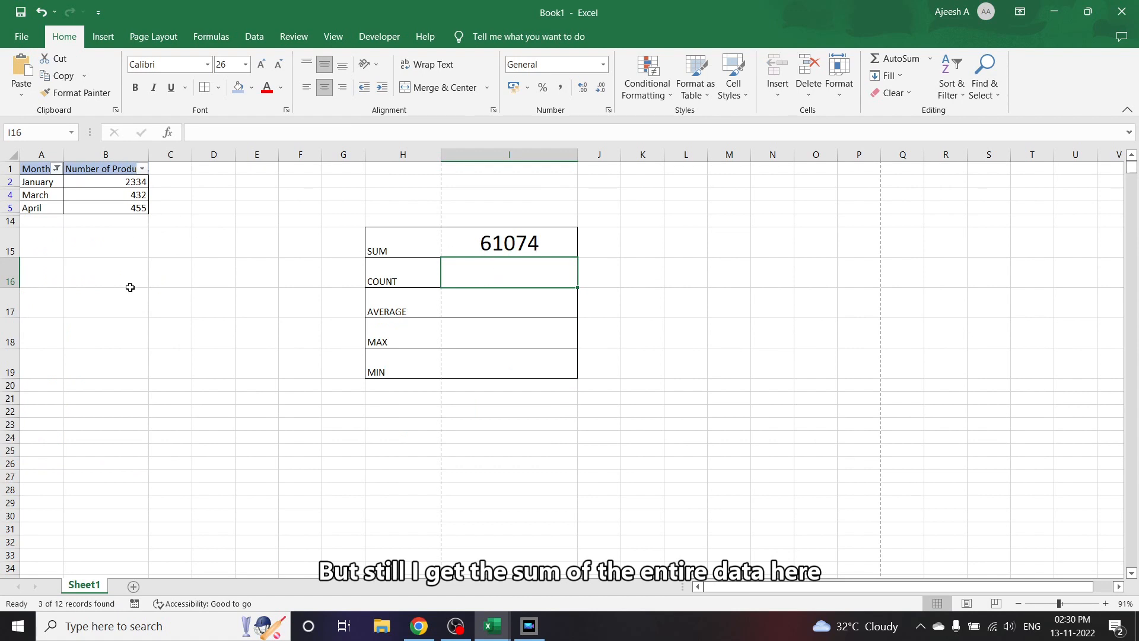
Step: Change the range in the SUM row's formula to the visible cells, making it =SUM(B2:B5)
{"action": "left_click", "coordinate": [499, 242]}
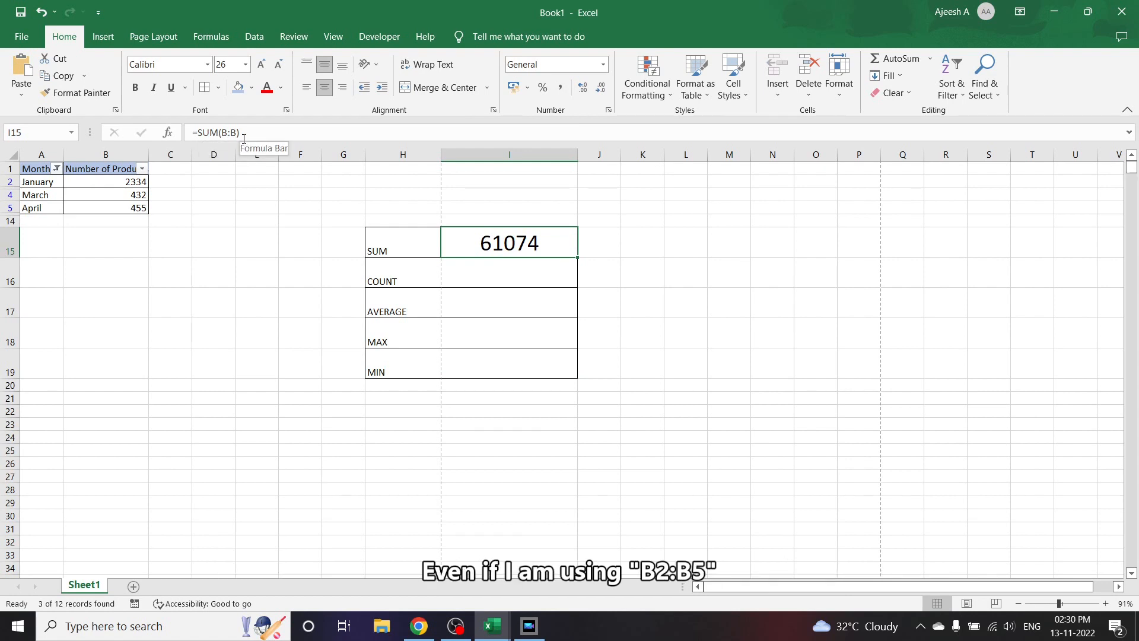
{"action": "left_click", "coordinate": [236, 133]}
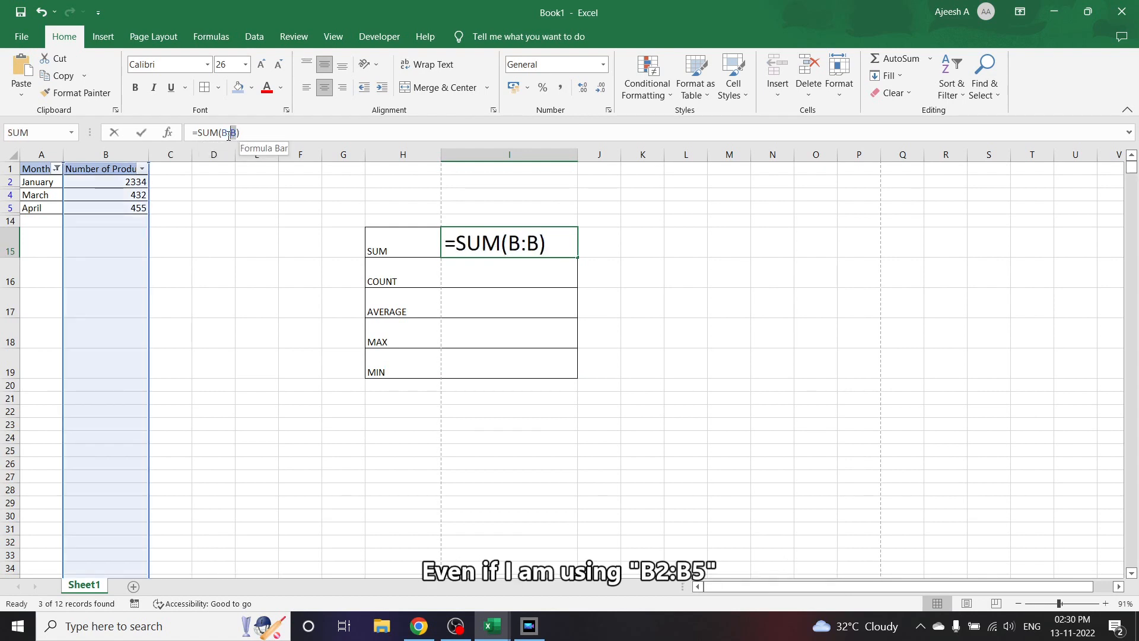
{"action": "left_click_drag", "start_coordinate": [237, 133], "coordinate": [214, 133]}
{"action": "key", "text": "BackSpace"}
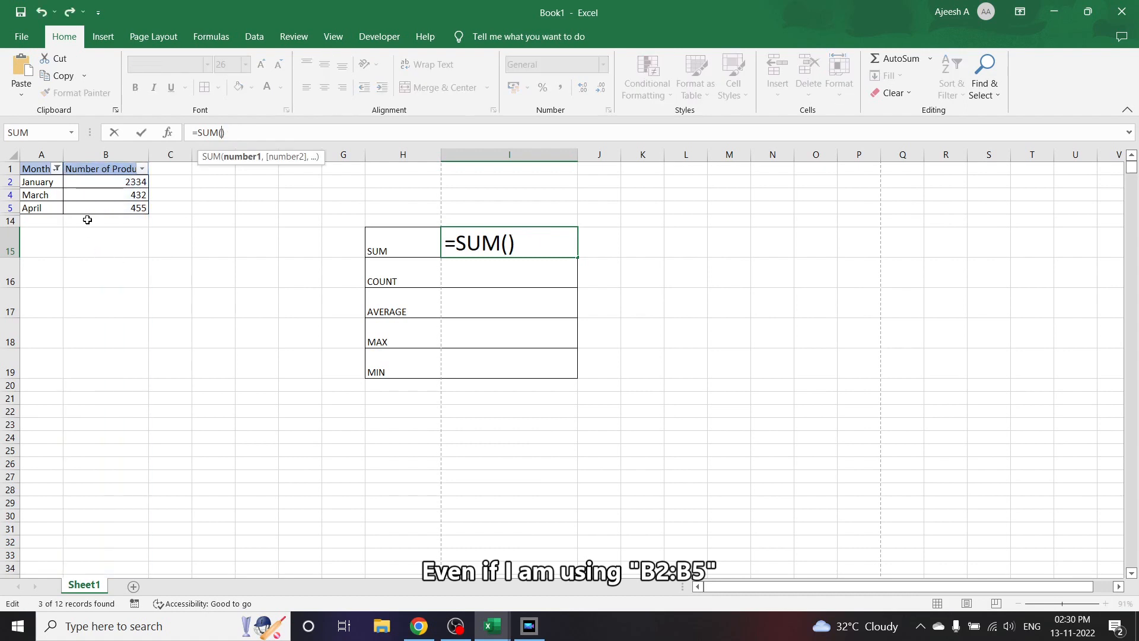
{"action": "left_click_drag", "start_coordinate": [119, 184], "coordinate": [119, 214]}
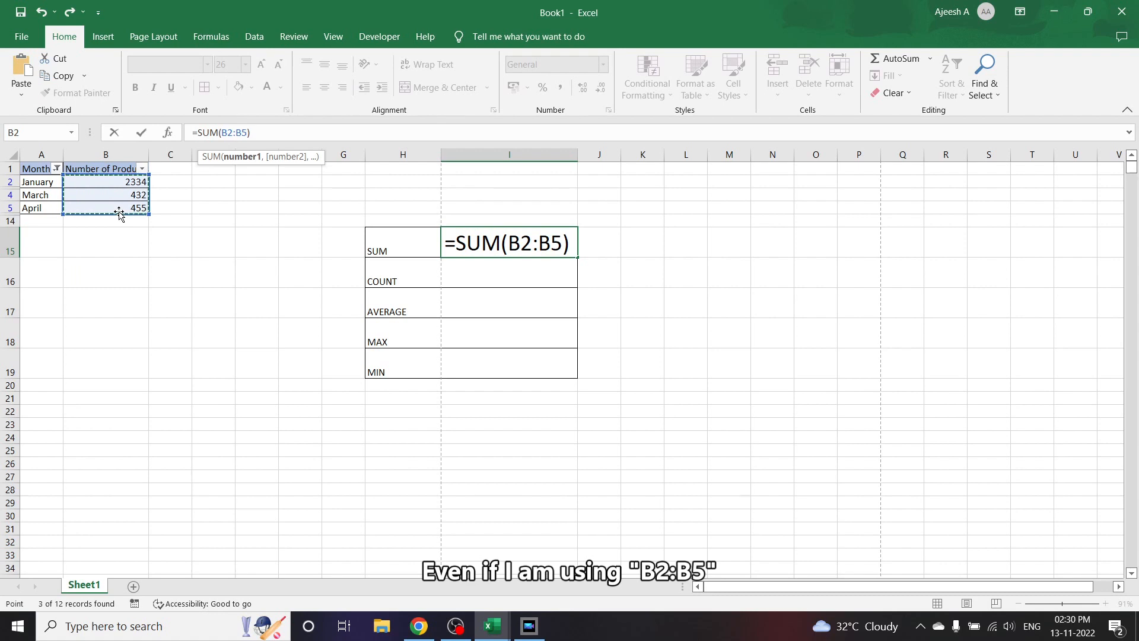
{"action": "key", "text": "Return"}
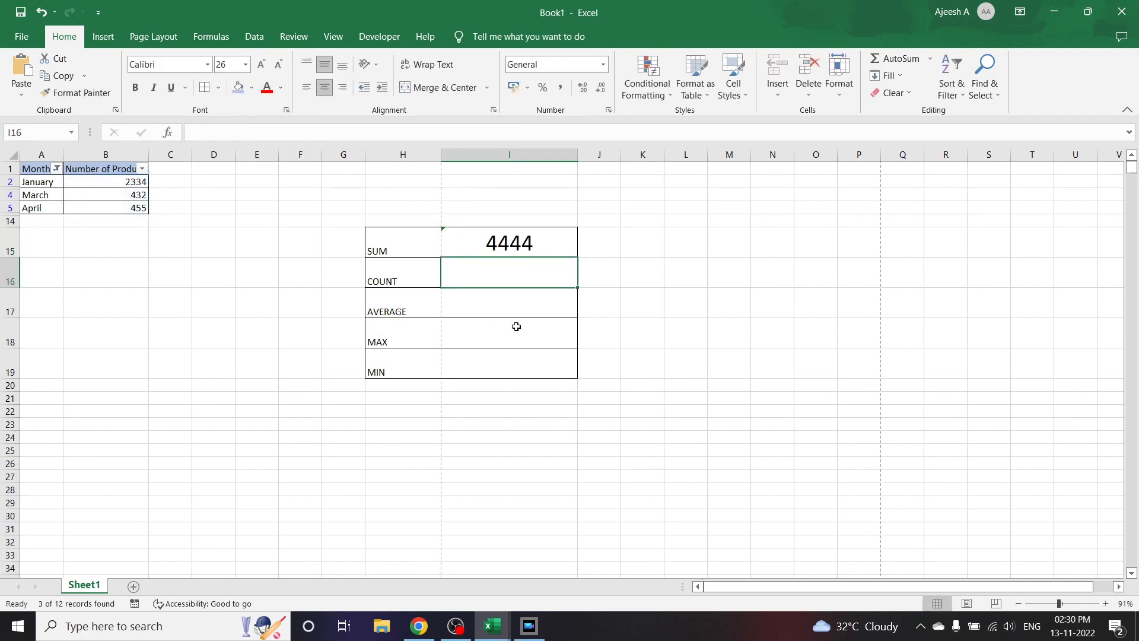
Step: Clear the formula from the cell beside SUM
{"action": "left_click", "coordinate": [500, 234]}
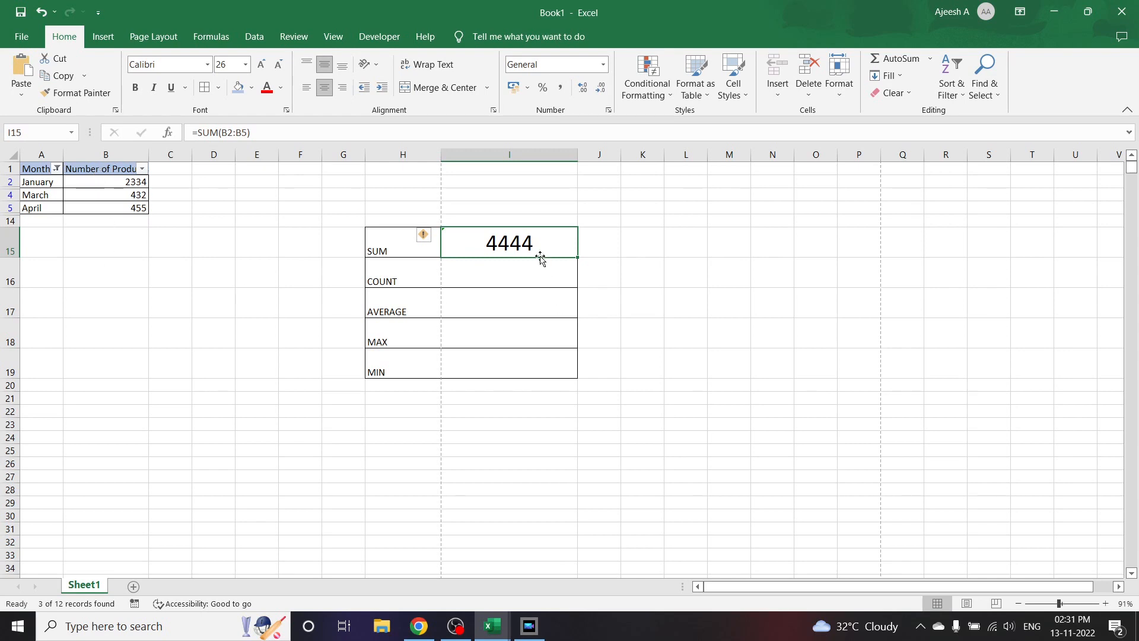
{"action": "key", "text": "Delete"}
{"action": "left_click", "coordinate": [735, 302]}
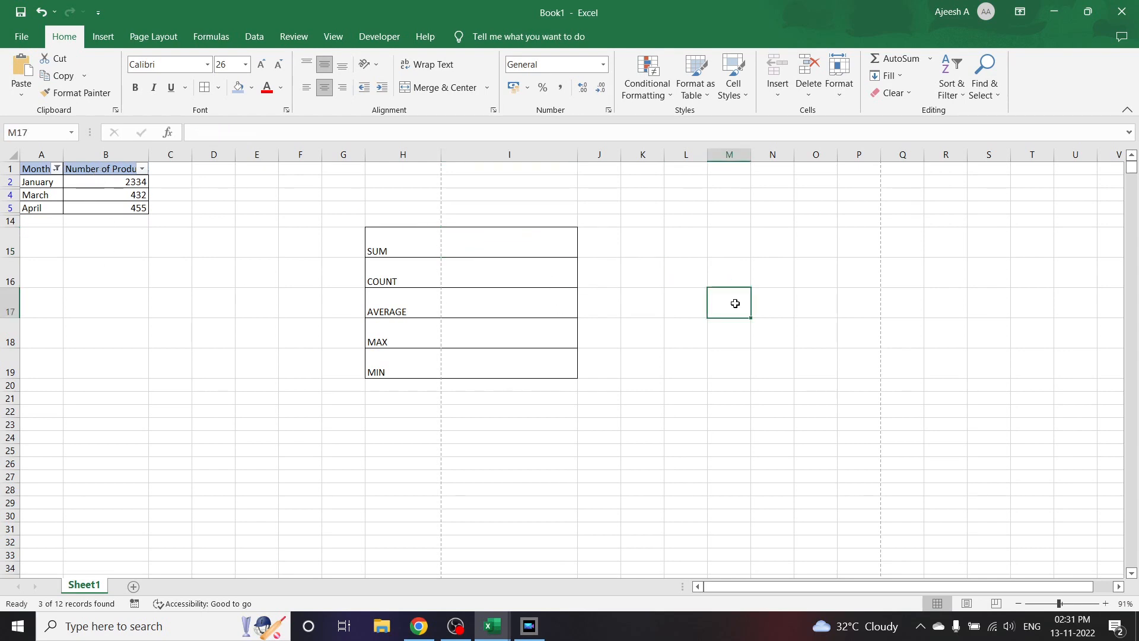
Step: Enter =SUBTOTAL(9,B:B) in the cell beside SUM, using function 9 (SUM) to total only the filtered rows
{"action": "left_click", "coordinate": [514, 244]}
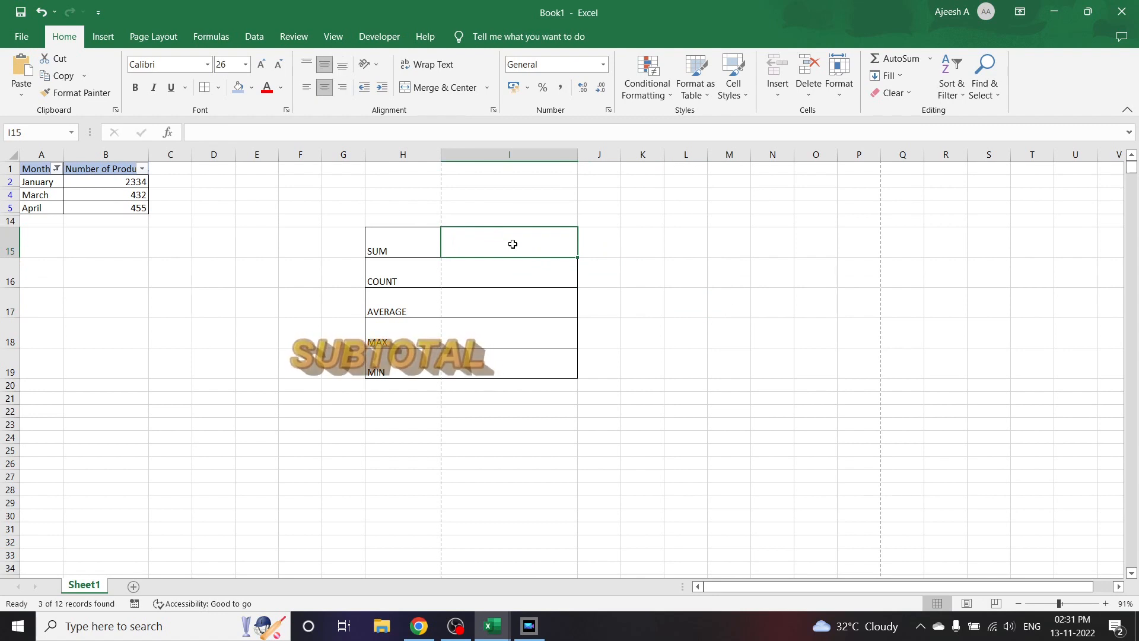
{"action": "type", "text": "="}
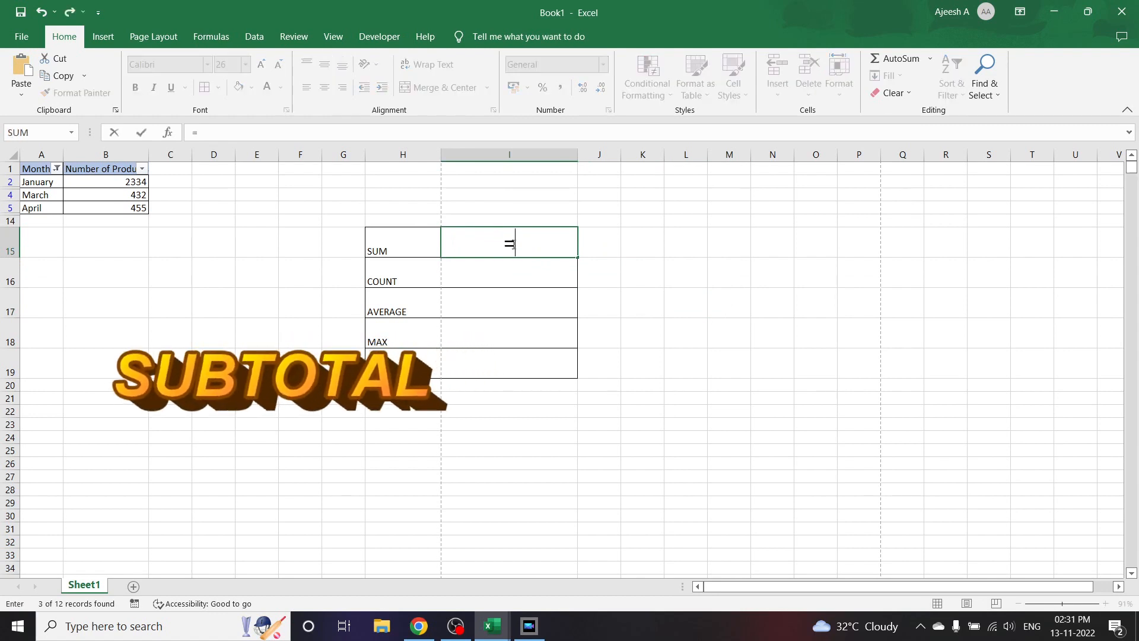
{"action": "type", "text": "SU"}
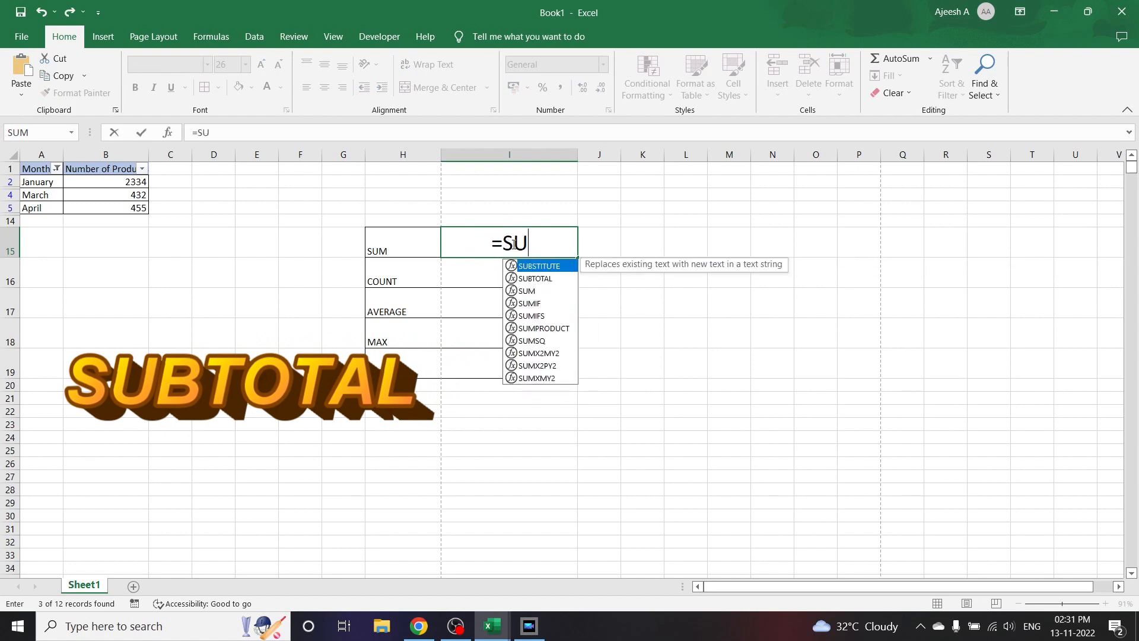
{"action": "type", "text": "BTOT"}
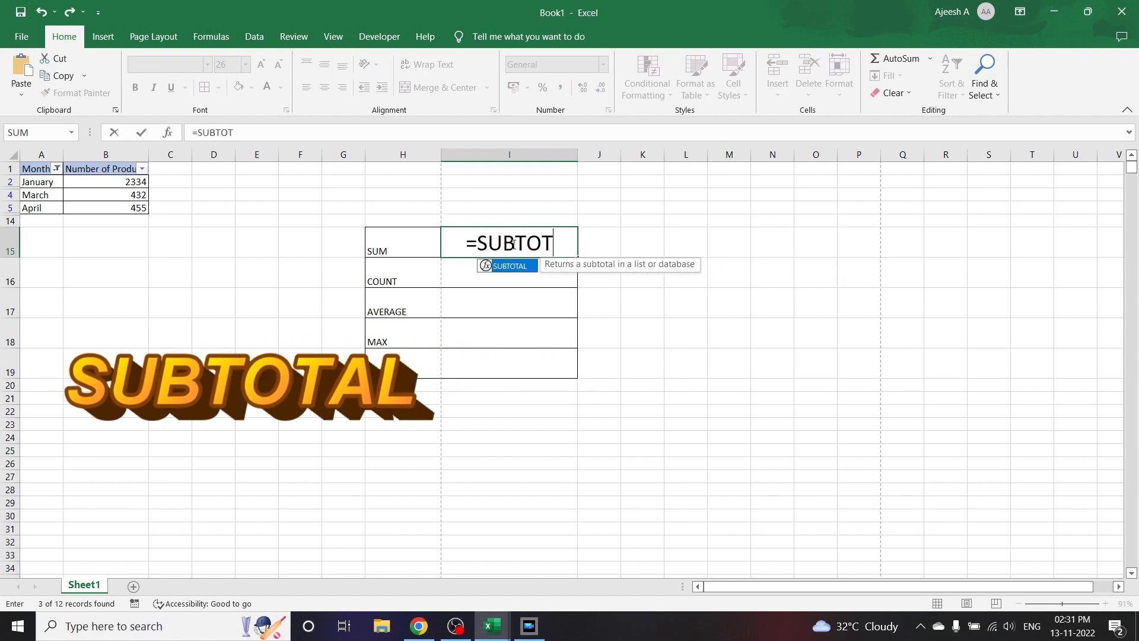
{"action": "type", "text": "AL"}
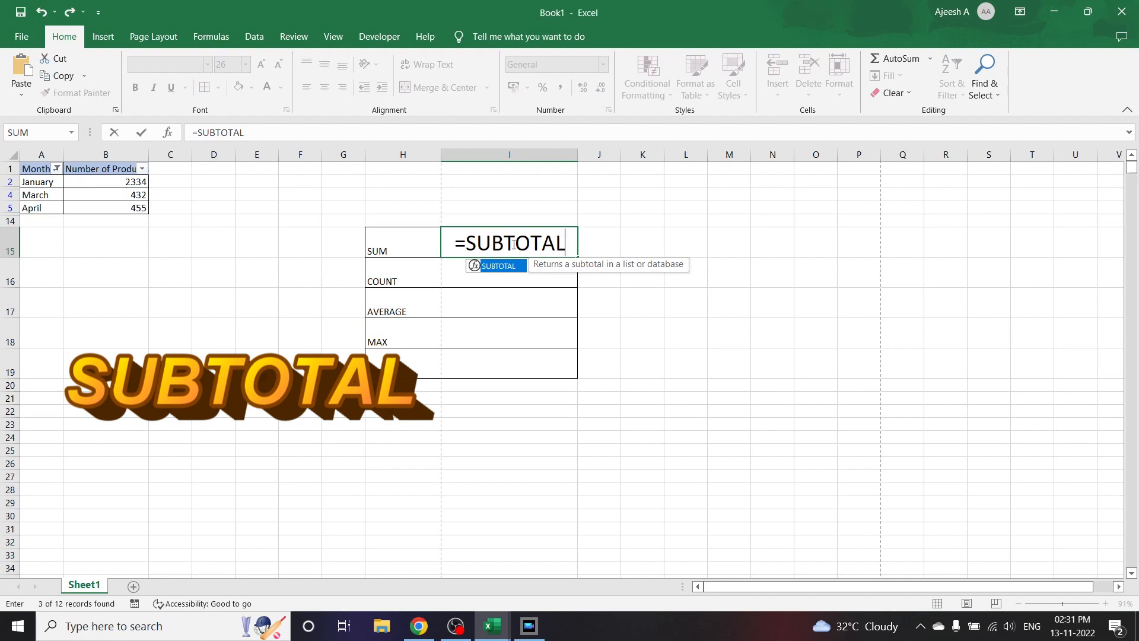
{"action": "type", "text": "("}
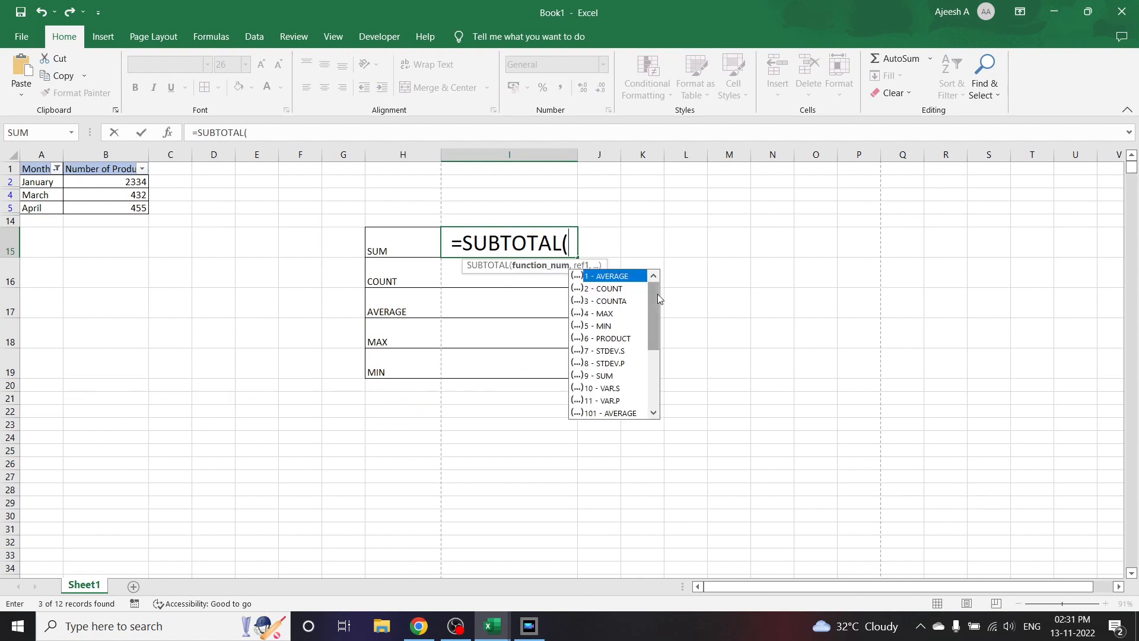
{"action": "mouse_move", "coordinate": [656, 294]}
{"action": "left_mouse_down"}
{"action": "mouse_move", "coordinate": [650, 359]}
{"action": "mouse_move", "coordinate": [647, 285]}
{"action": "left_mouse_up"}
{"action": "double_click", "coordinate": [605, 376]}
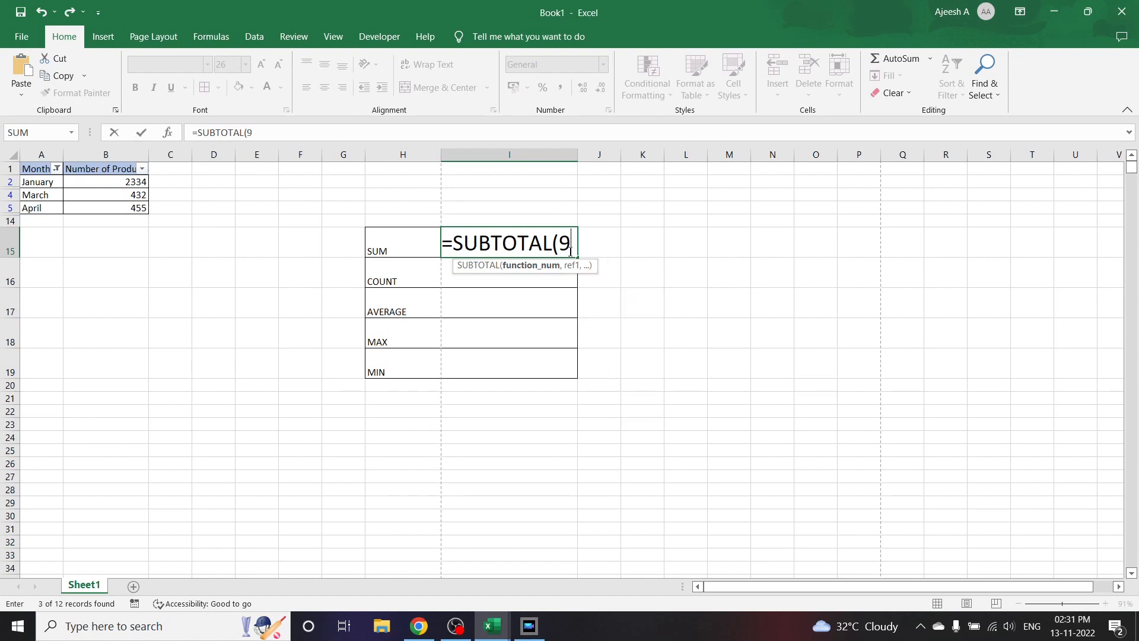
{"action": "type", "text": ","}
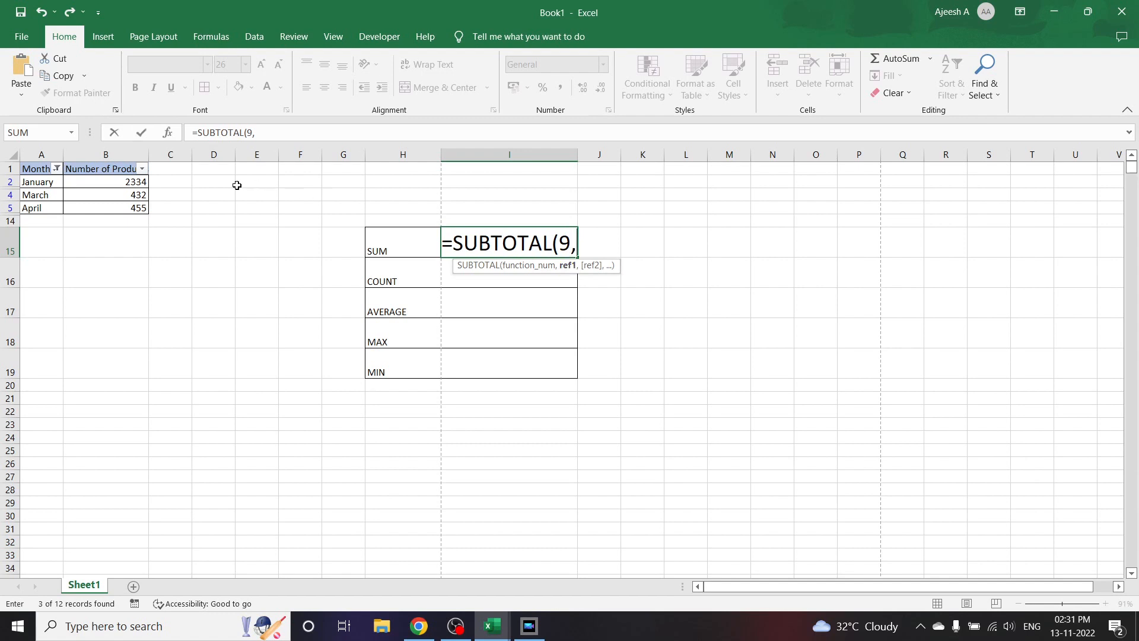
{"action": "left_click", "coordinate": [117, 155]}
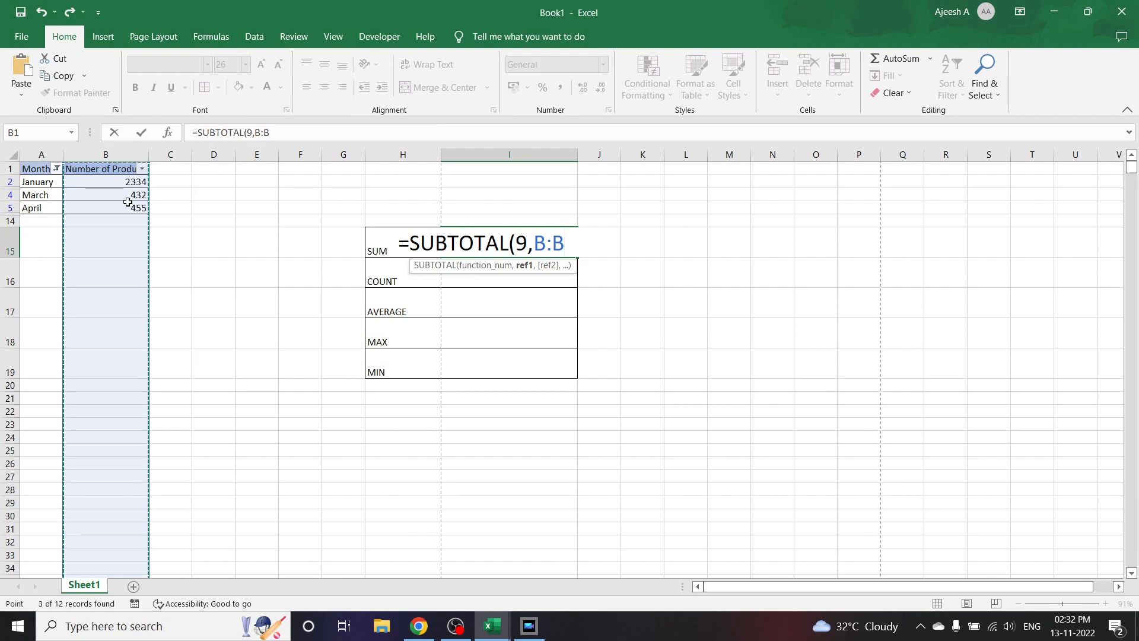
{"action": "type", "text": ")"}
{"action": "key", "text": "Return"}
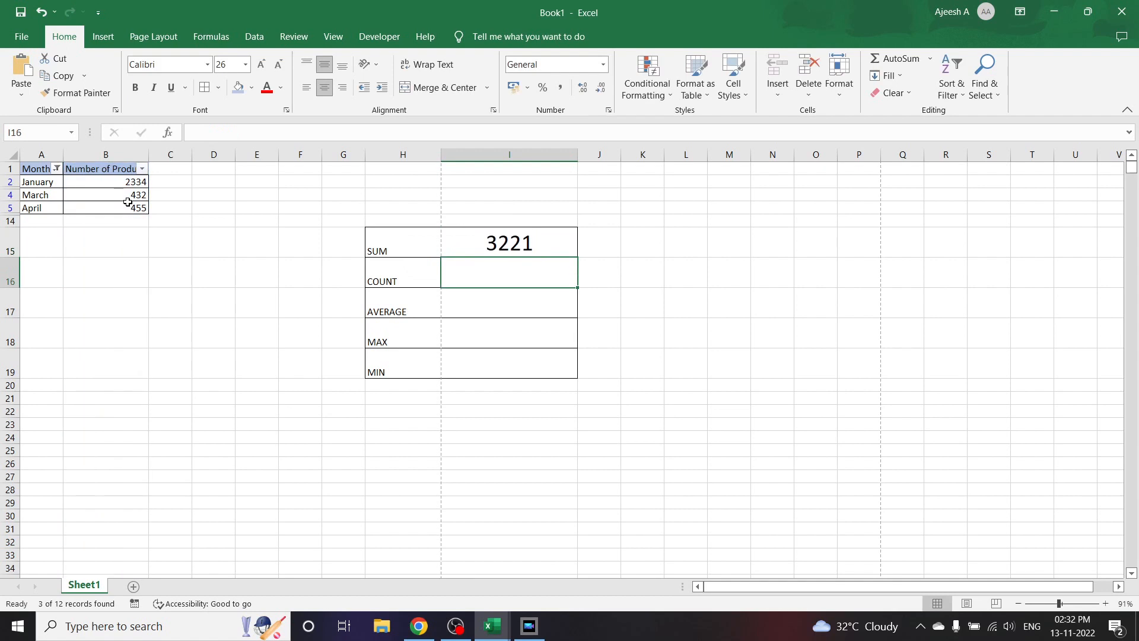
{"action": "left_click", "coordinate": [494, 242]}
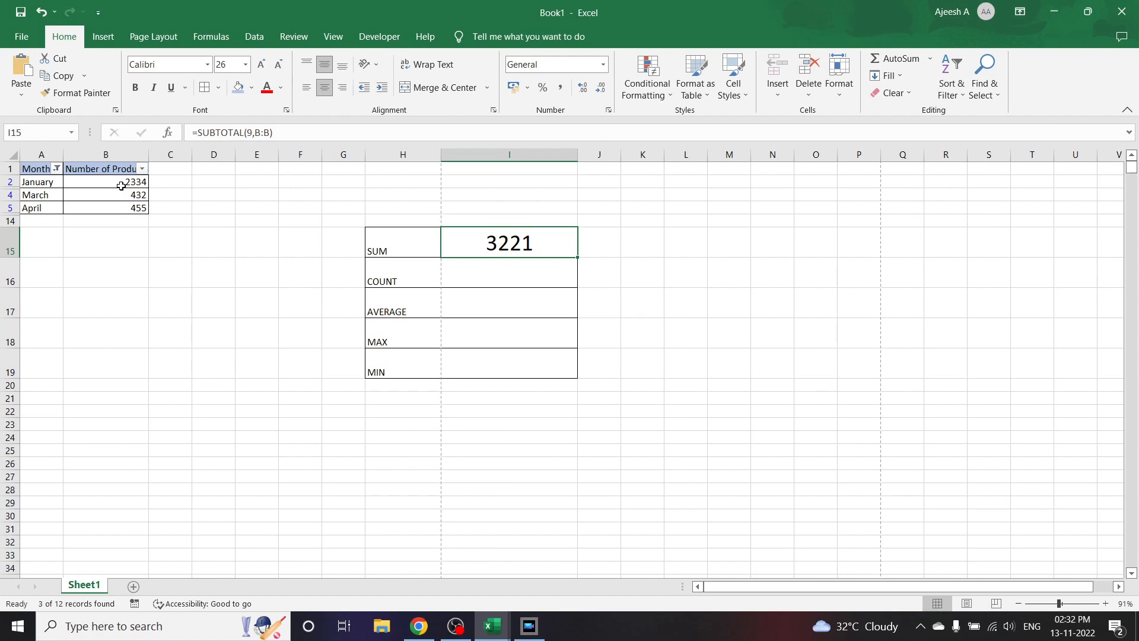
{"action": "left_click", "coordinate": [487, 270]}
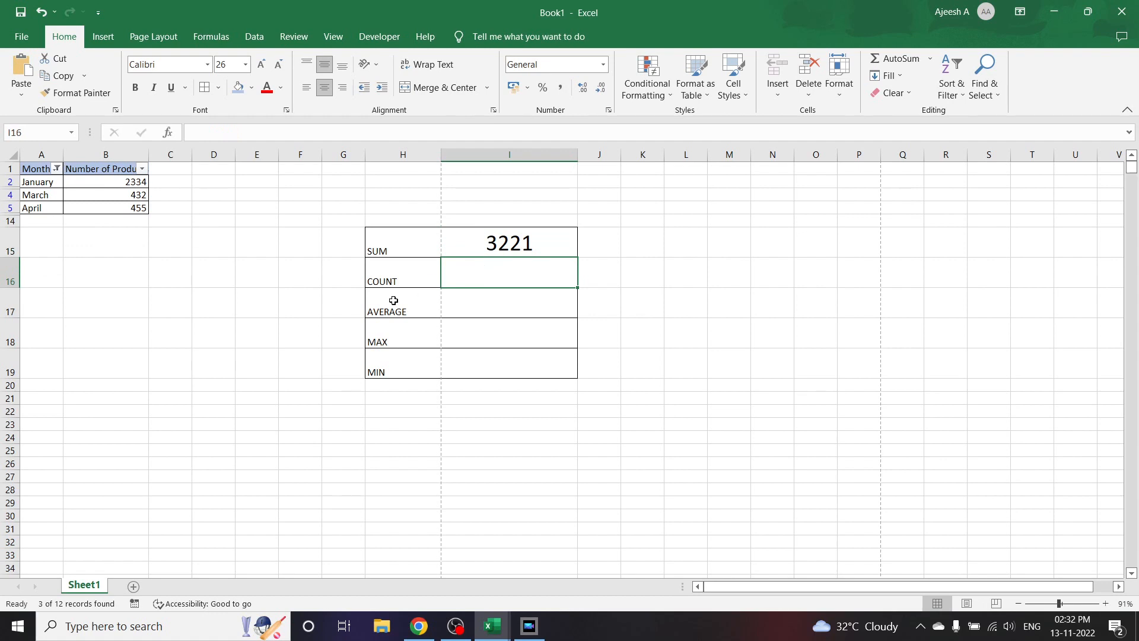
{"action": "left_click", "coordinate": [476, 243]}
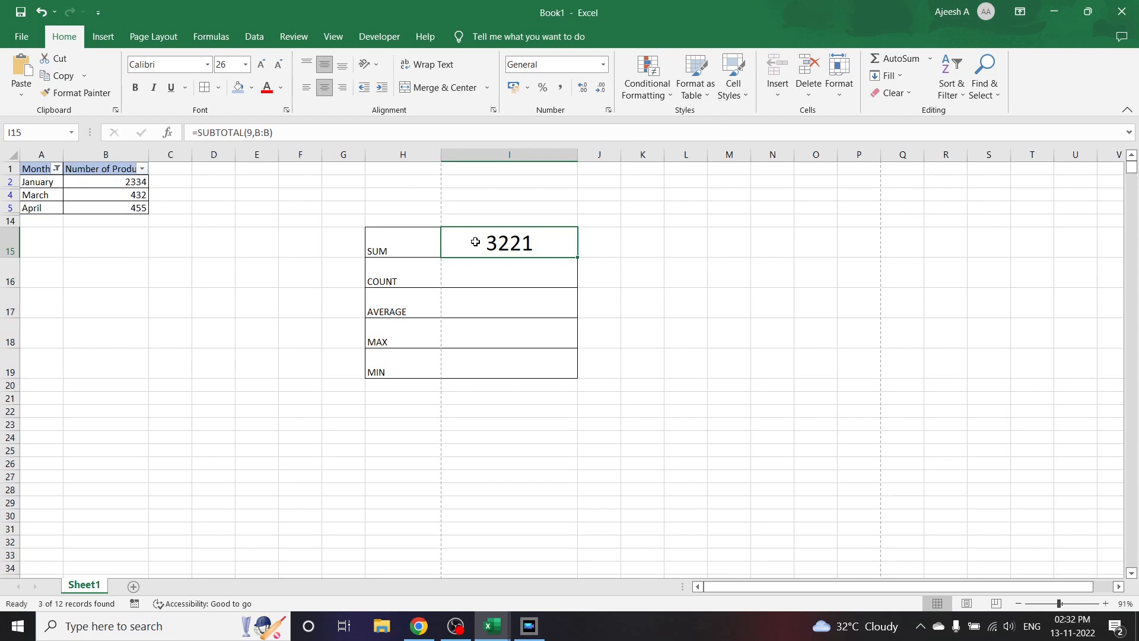
Step: Add December and August to the months shown by the Month column filter
{"action": "left_click", "coordinate": [57, 169]}
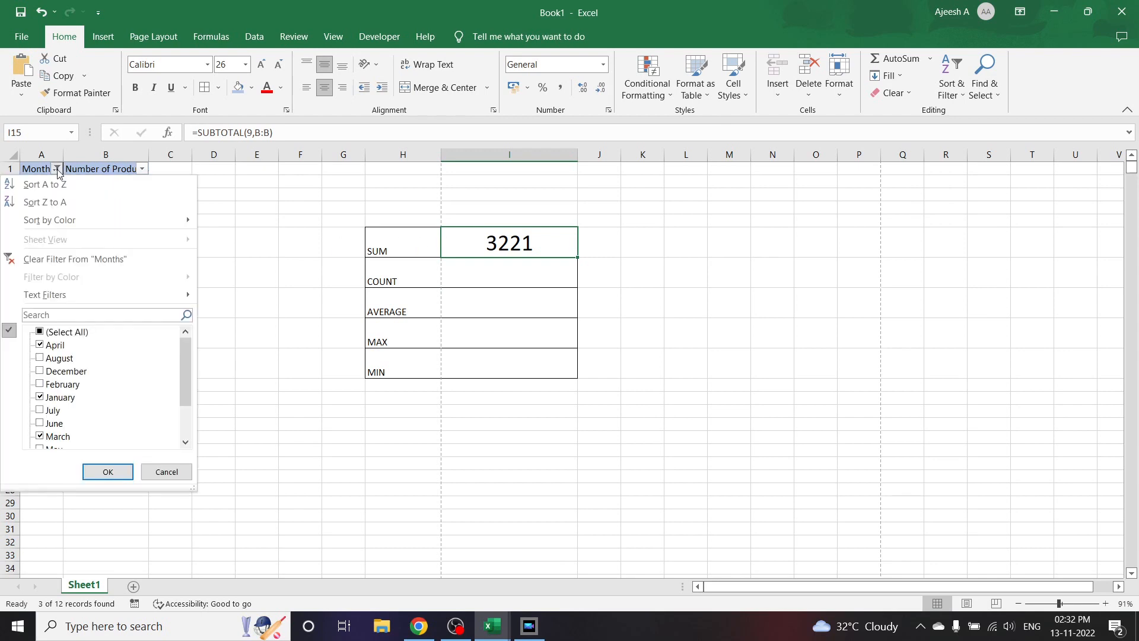
{"action": "left_click", "coordinate": [40, 371]}
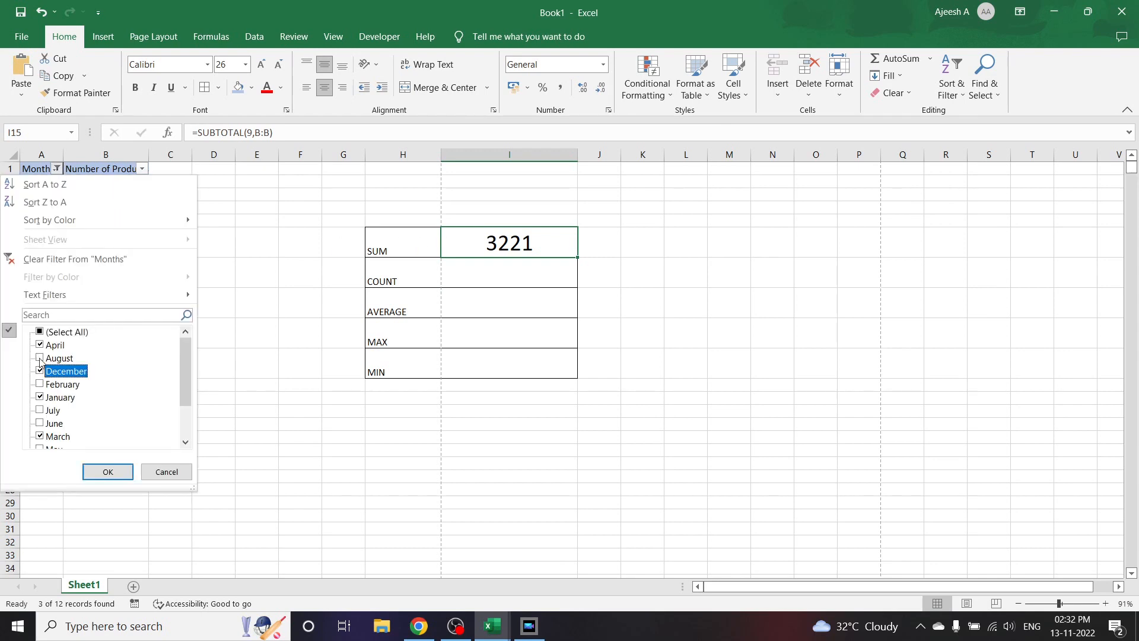
{"action": "left_click", "coordinate": [40, 357]}
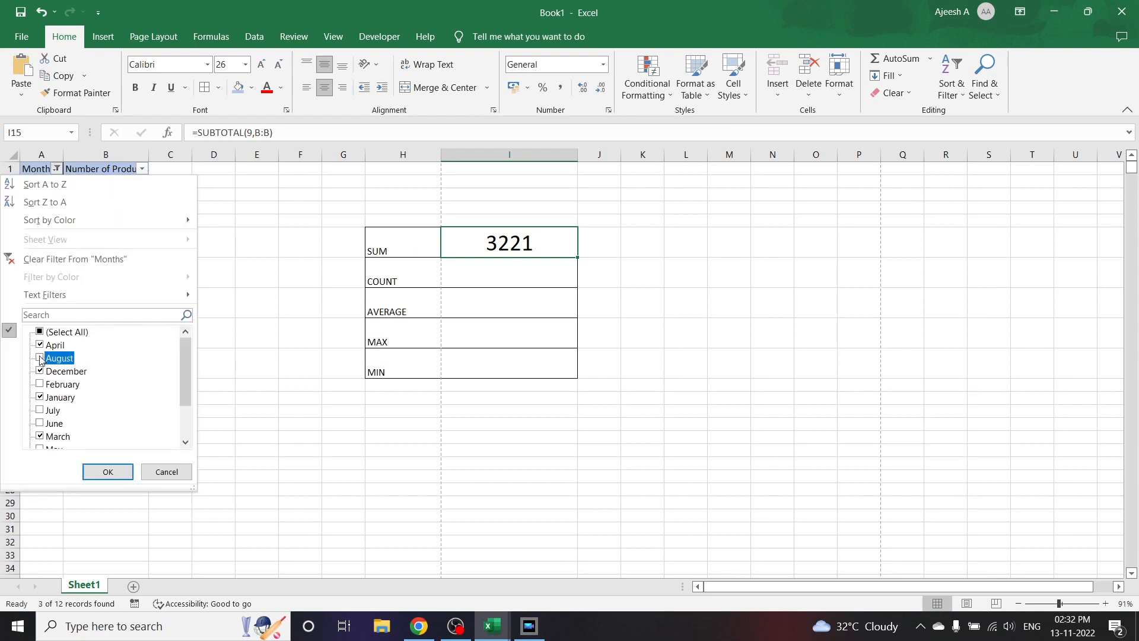
{"action": "left_click", "coordinate": [107, 472]}
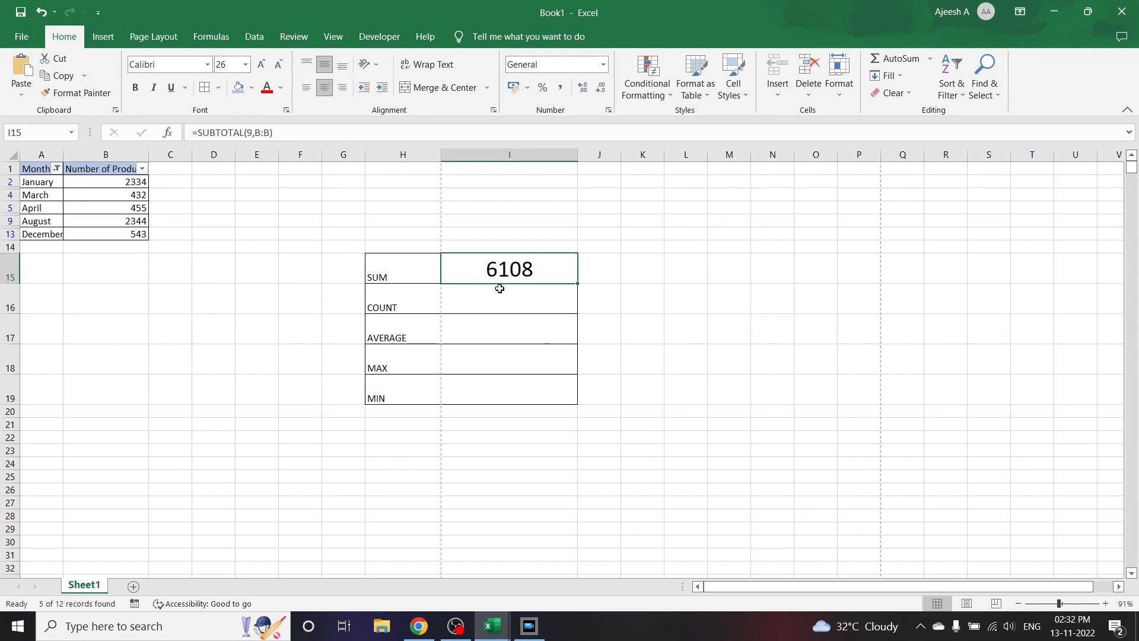
Step: Enter =SUBTOTAL(3,B:B) in the cell beside COUNT, using function 3 (COUNTA) on the filtered product column
{"action": "left_click", "coordinate": [502, 307]}
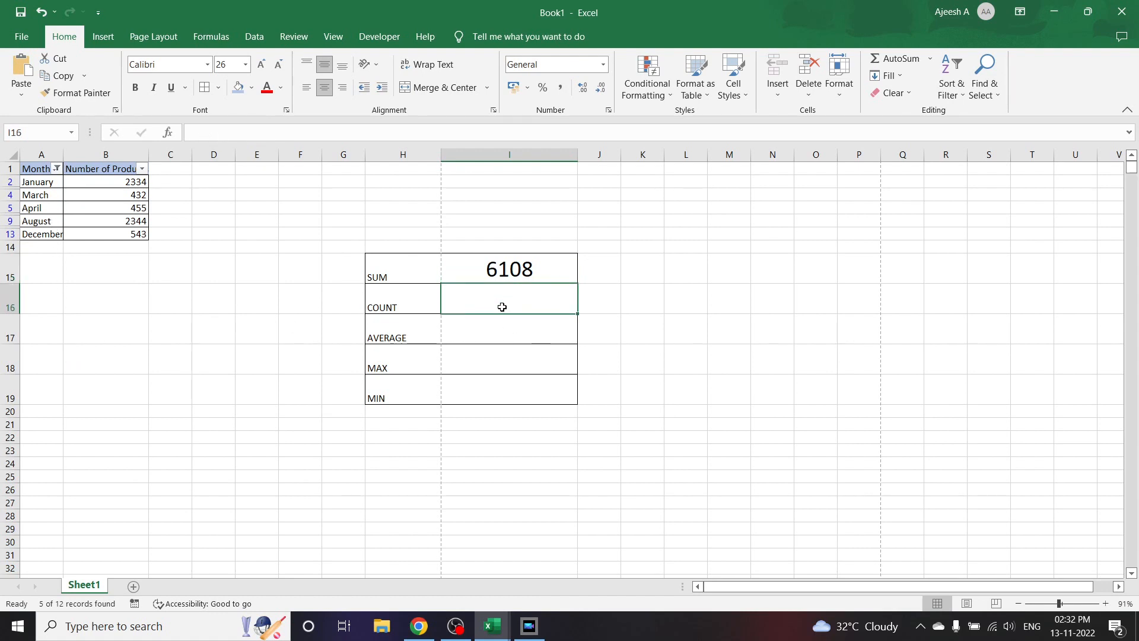
{"action": "type", "text": "="}
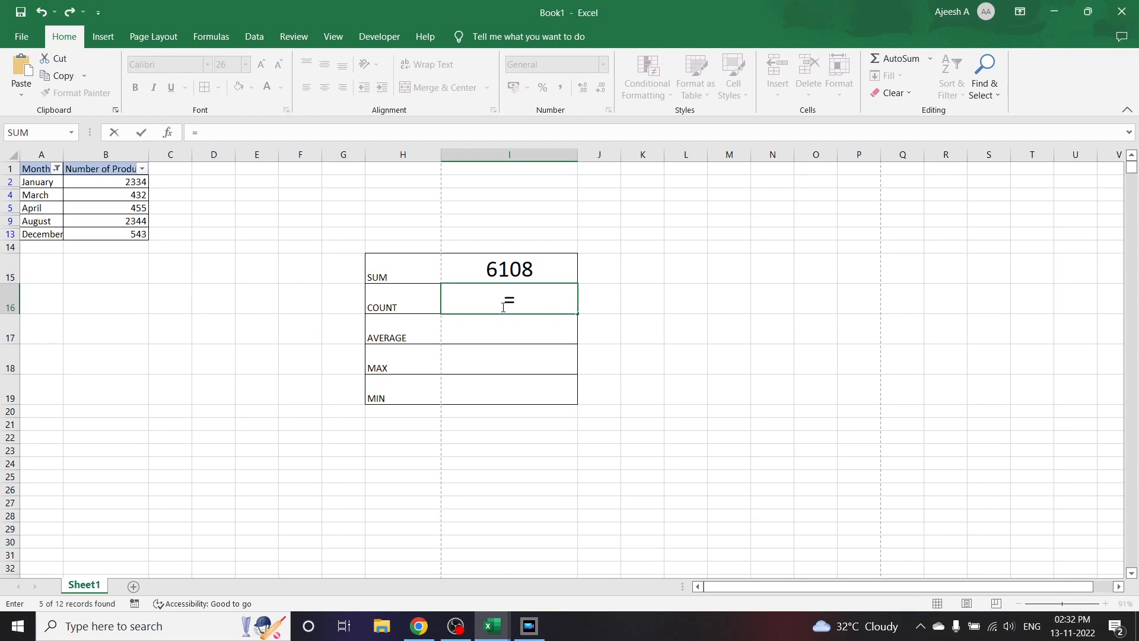
{"action": "type", "text": "SUB"}
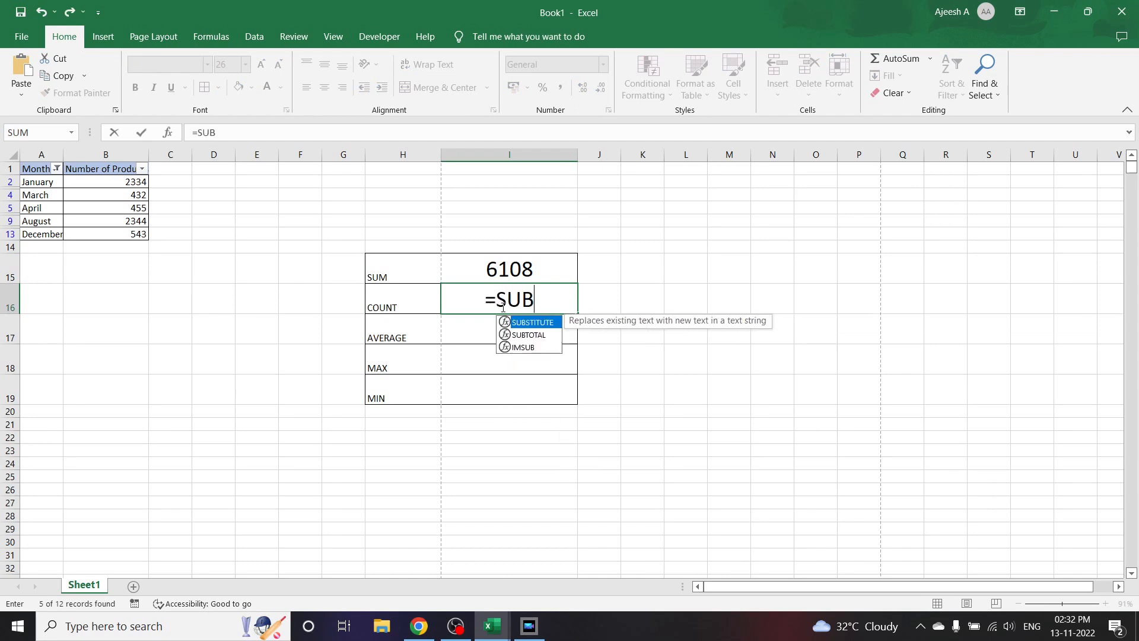
{"action": "type", "text": "TOTAL("}
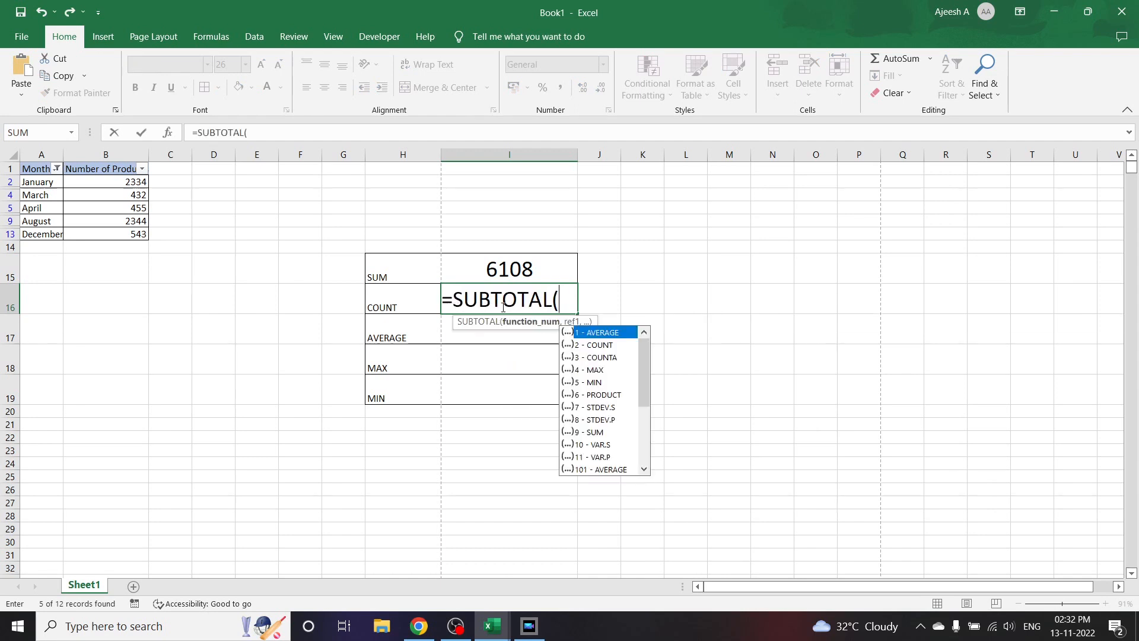
{"action": "double_click", "coordinate": [608, 358]}
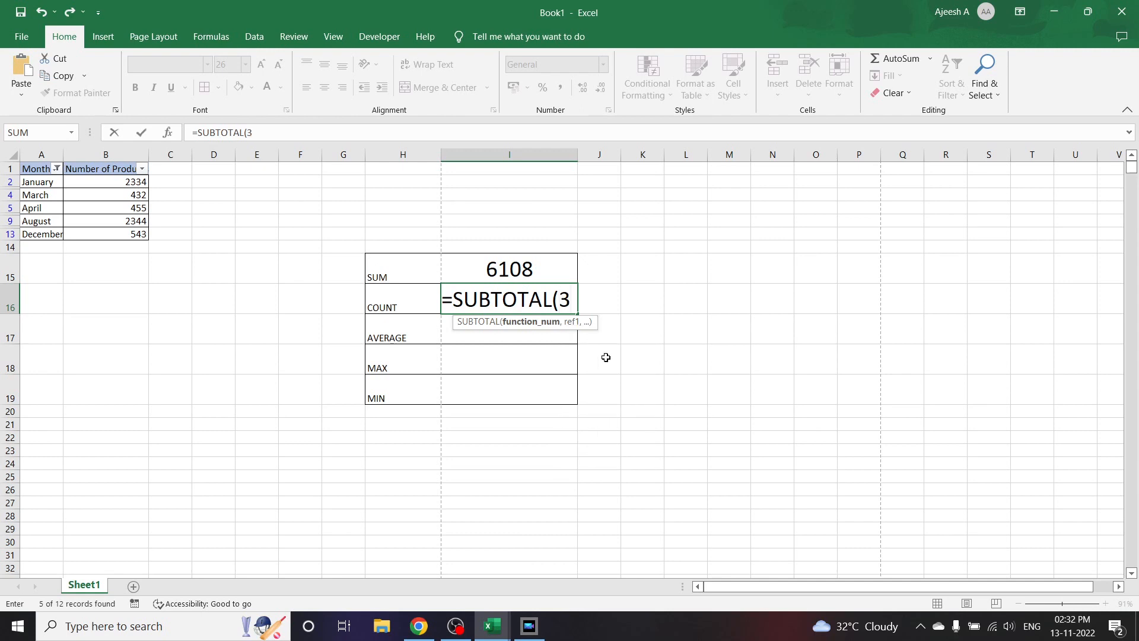
{"action": "type", "text": ","}
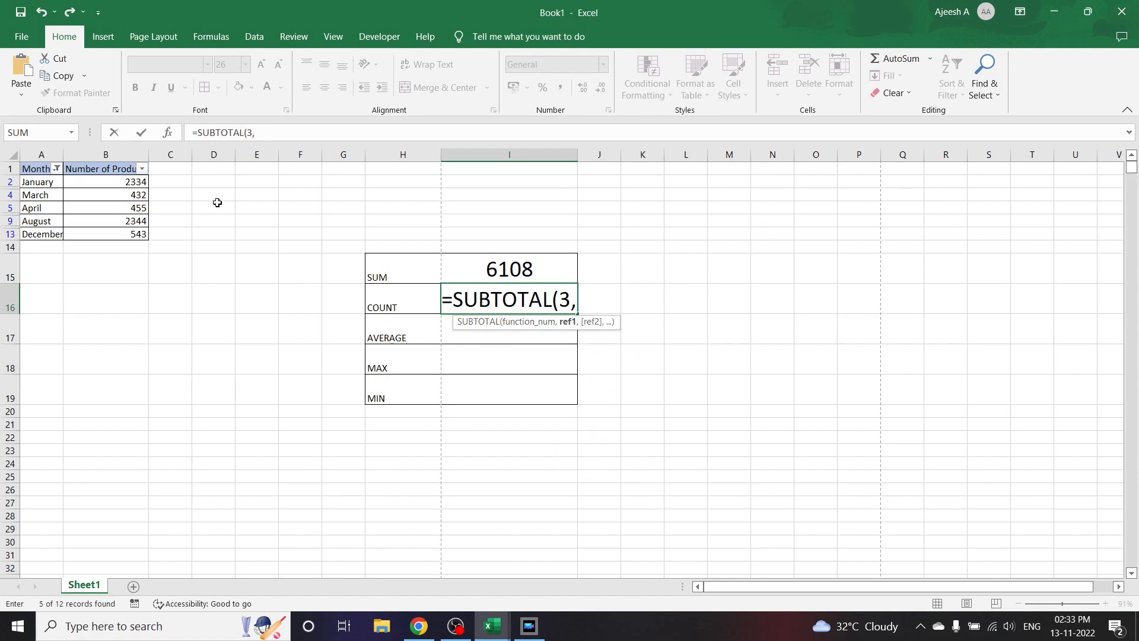
{"action": "left_click", "coordinate": [105, 153]}
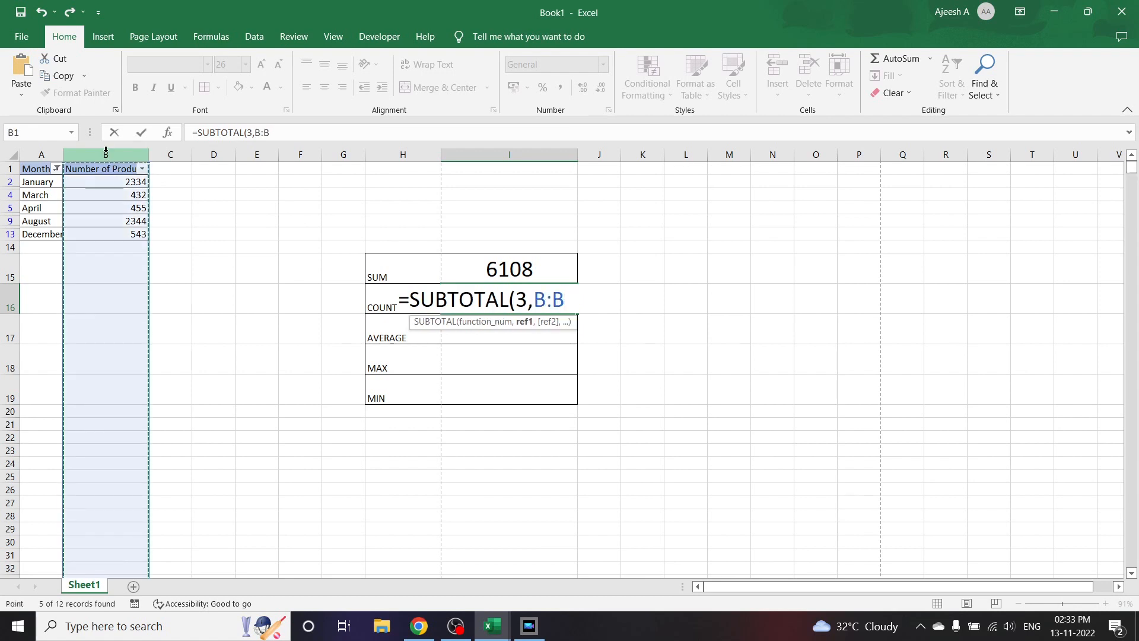
{"action": "type", "text": ")"}
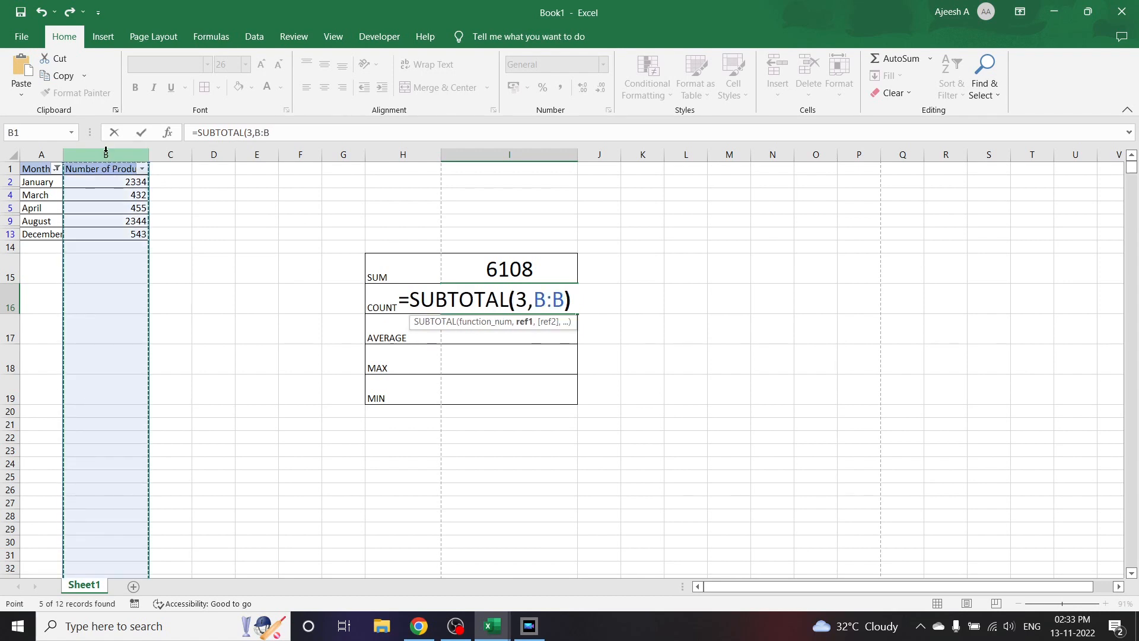
{"action": "key", "text": "Return"}
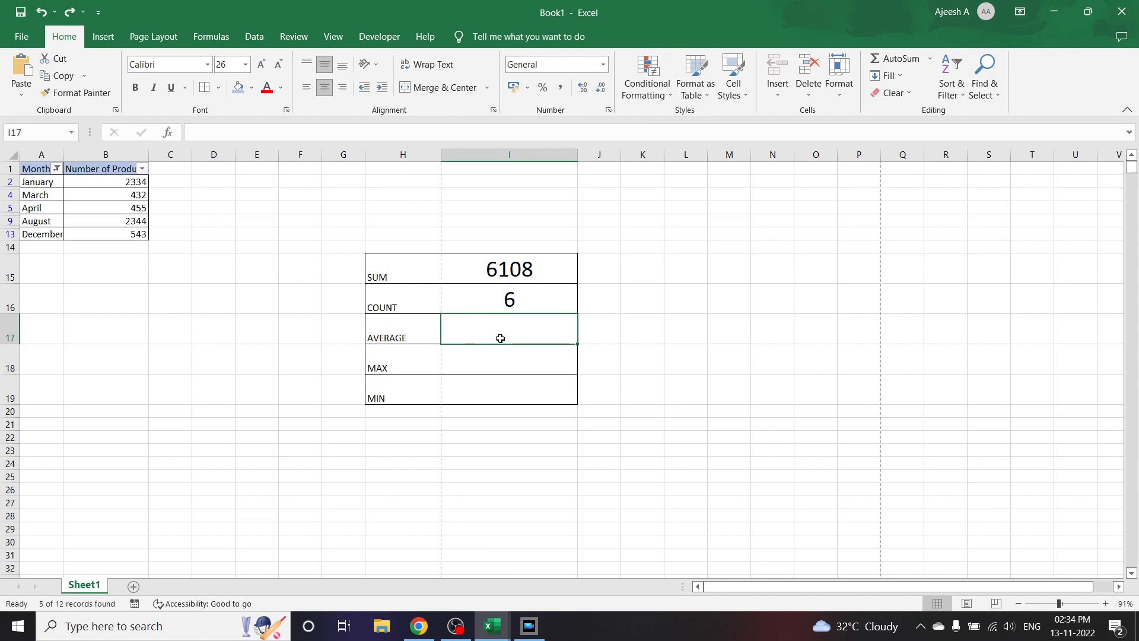
Step: Enter =SUBTOTAL(101,B:B) in the cell beside AVERAGE, using function 101 (AVERAGE) on the filtered product column
{"action": "type", "text": "=SUBT"}
{"action": "type", "text": "OT"}
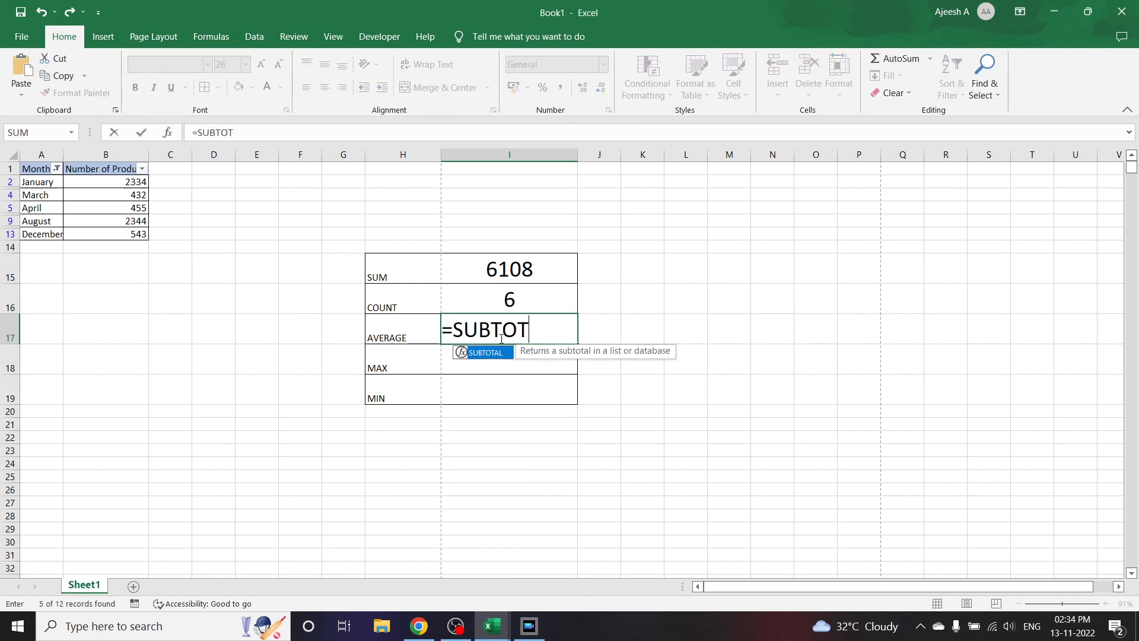
{"action": "key", "text": "Tab"}
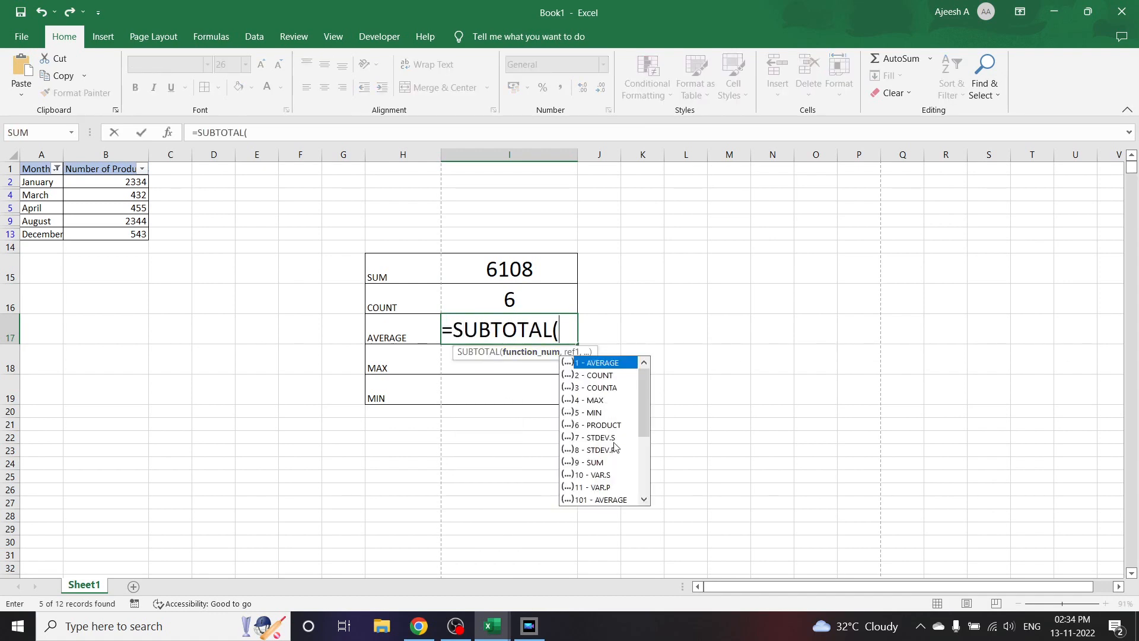
{"action": "left_click_drag", "start_coordinate": [642, 432], "coordinate": [642, 444]}
{"action": "double_click", "coordinate": [617, 473]}
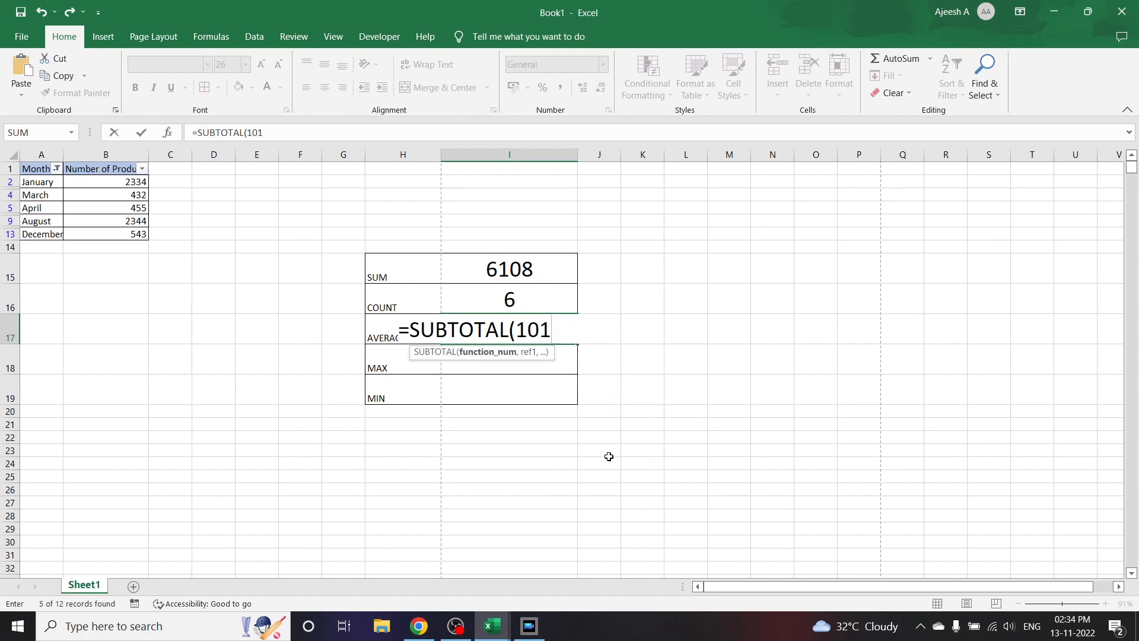
{"action": "type", "text": ","}
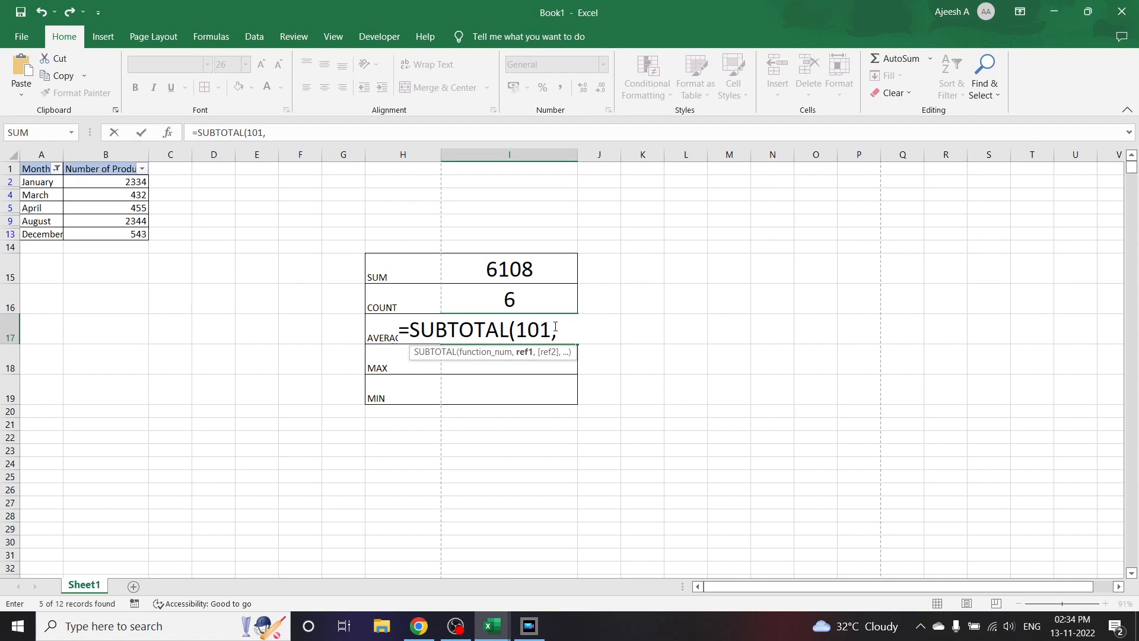
{"action": "left_click", "coordinate": [106, 149]}
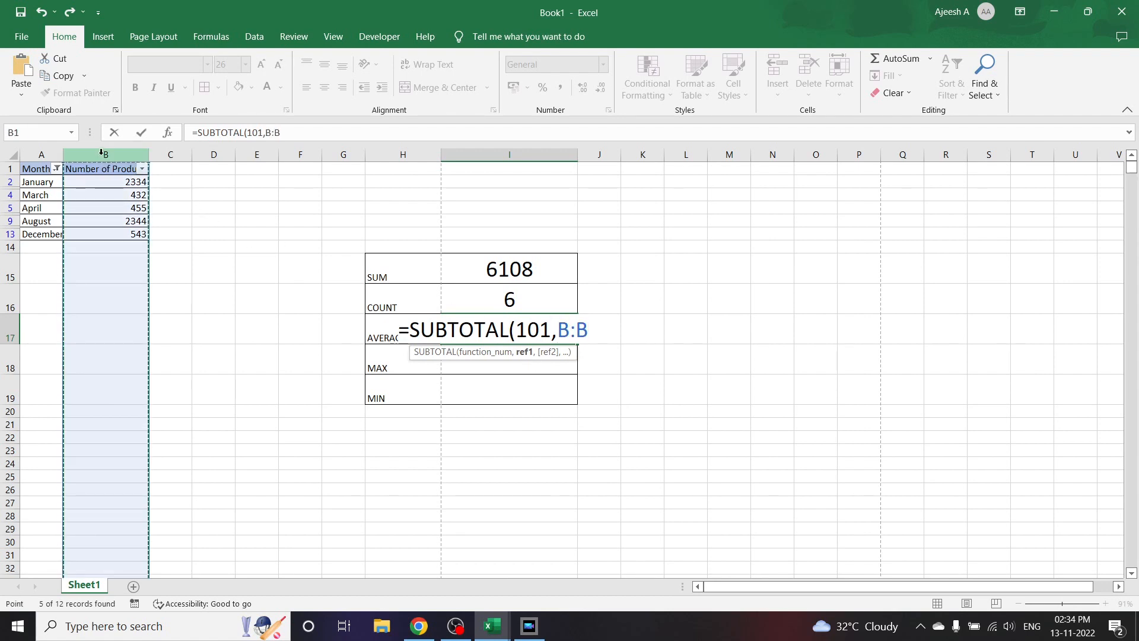
{"action": "type", "text": ")"}
{"action": "key", "text": "Return"}
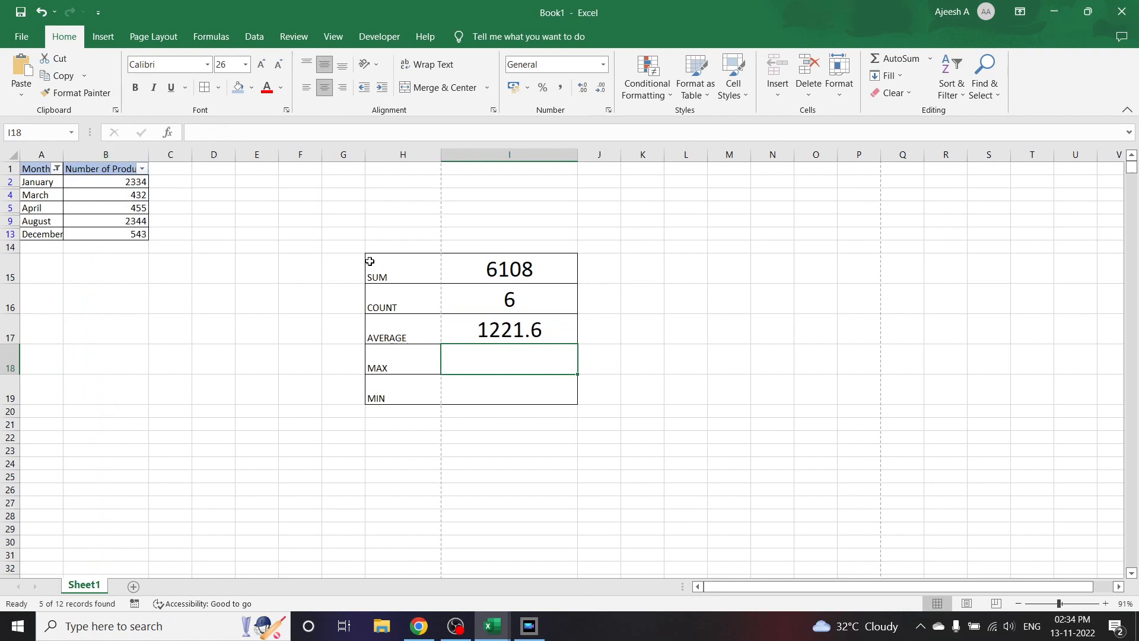
Step: Add June and July to the months shown by the Month column filter
{"action": "left_click", "coordinate": [57, 170]}
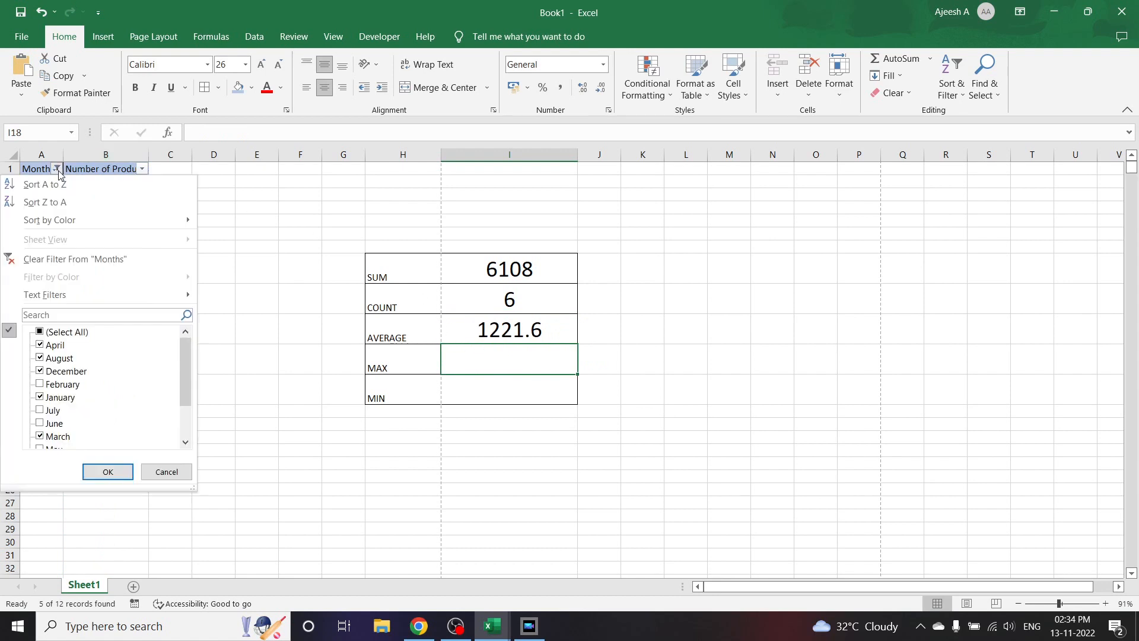
{"action": "left_click", "coordinate": [40, 423]}
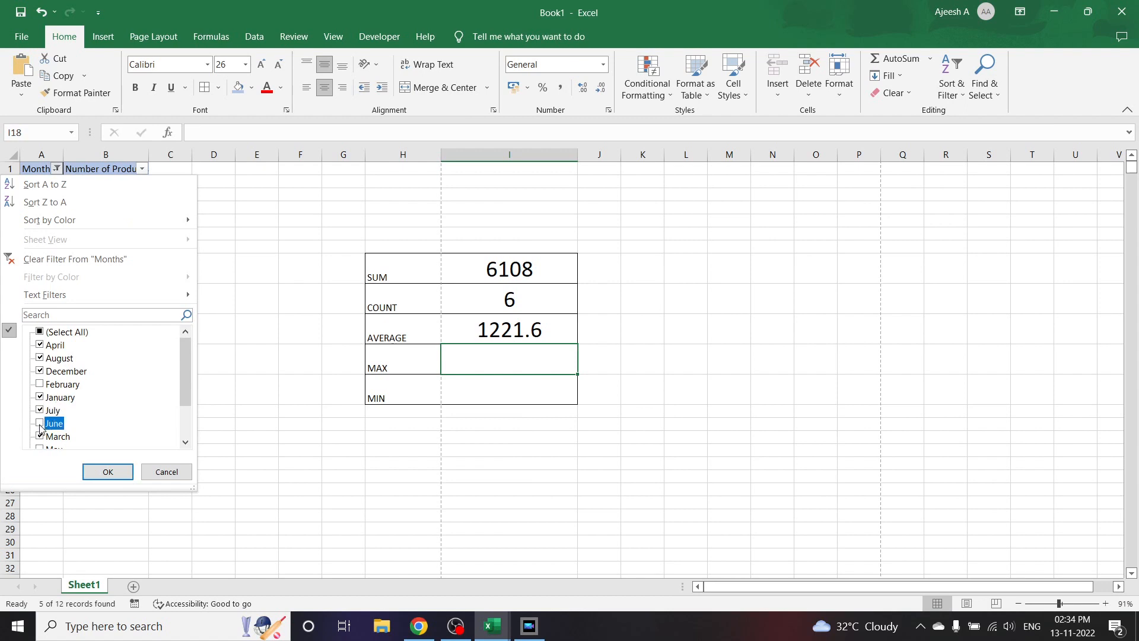
{"action": "left_click", "coordinate": [105, 478]}
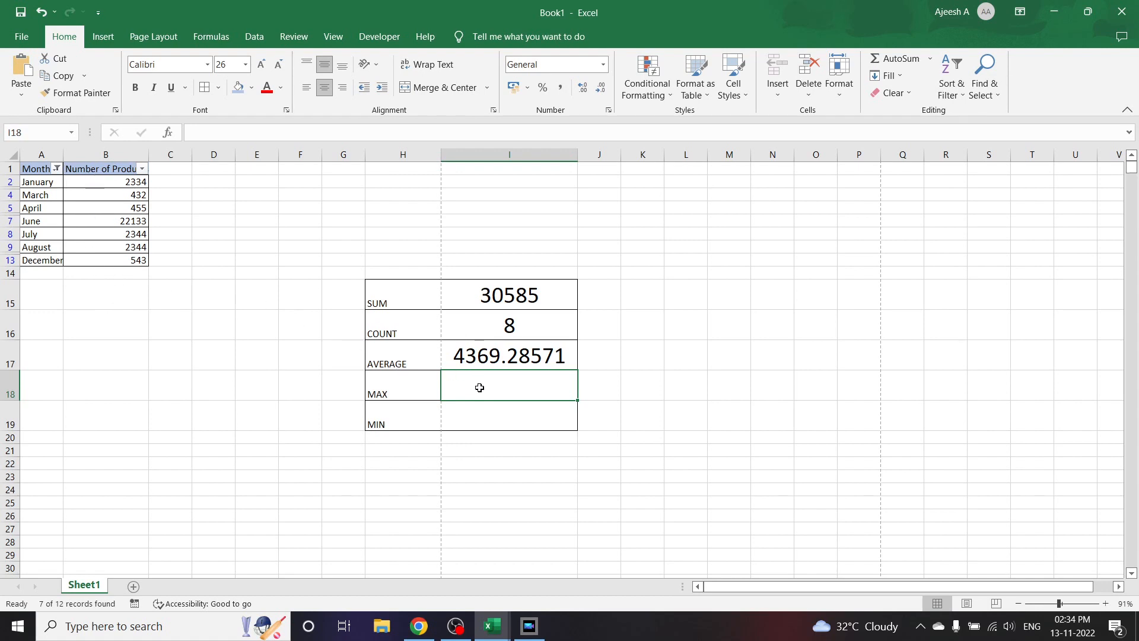
Step: Enter =SUBTOTAL(104,B:B) in the cell beside MAX, using function 104 (MAX) on the filtered product column
{"action": "type", "text": "=SUBTOTAL("}
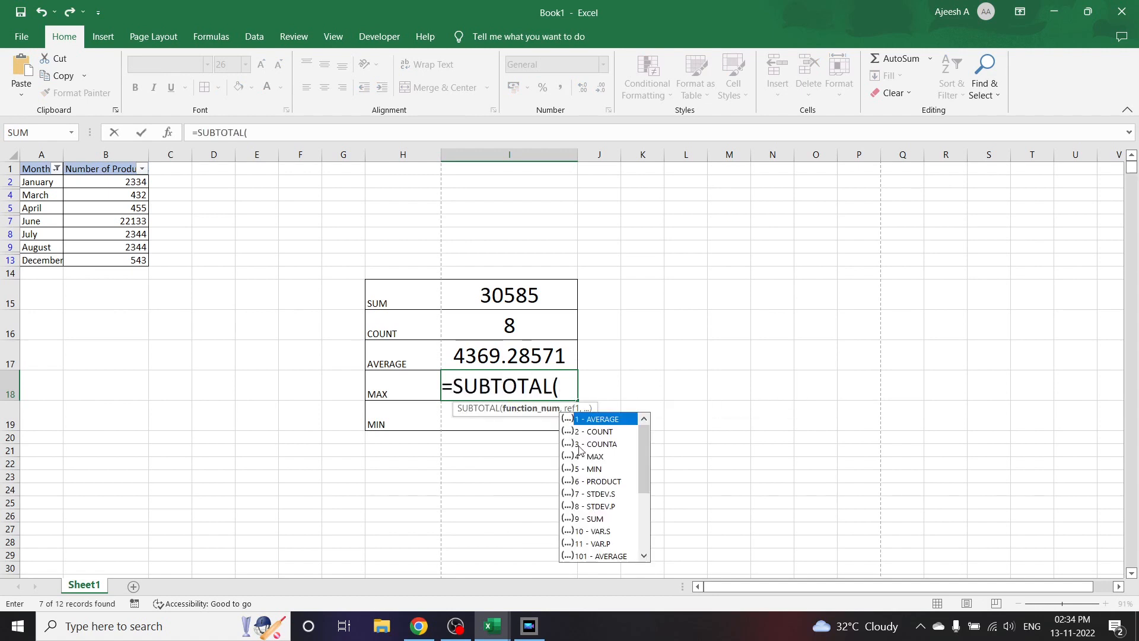
{"action": "left_click", "coordinate": [644, 556]}
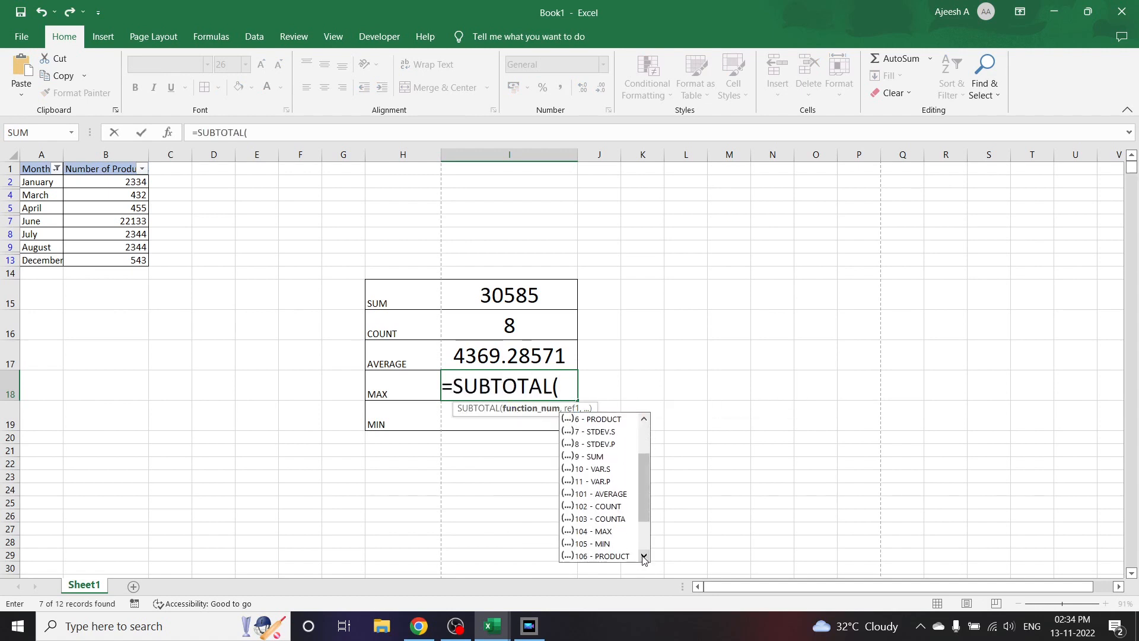
{"action": "double_click", "coordinate": [610, 531]}
{"action": "type", "text": ","}
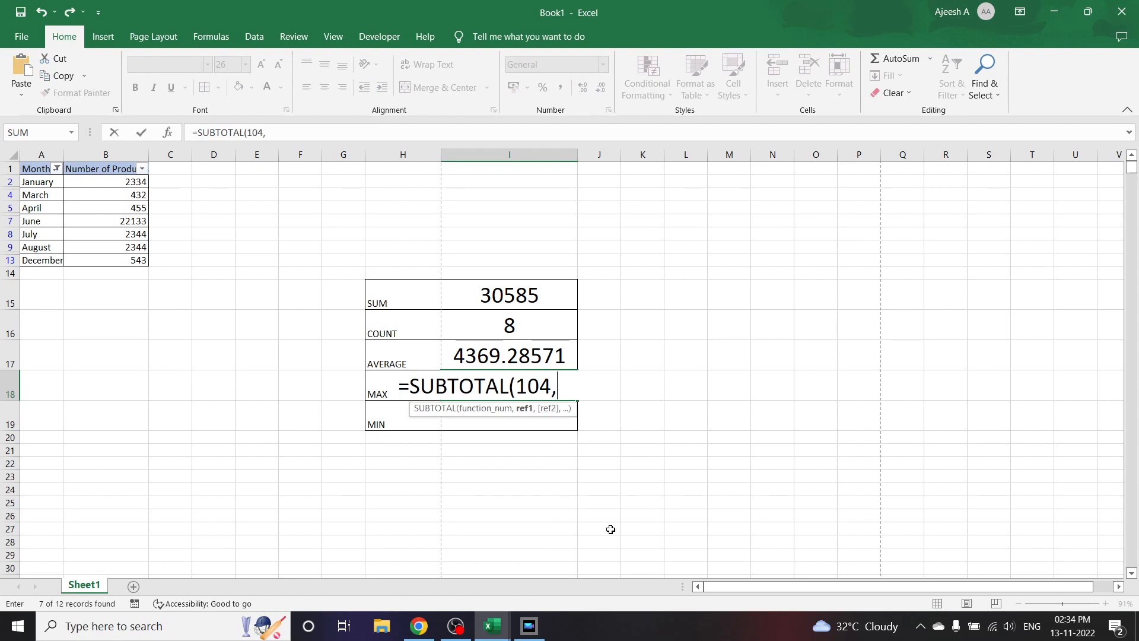
{"action": "left_click", "coordinate": [108, 155]}
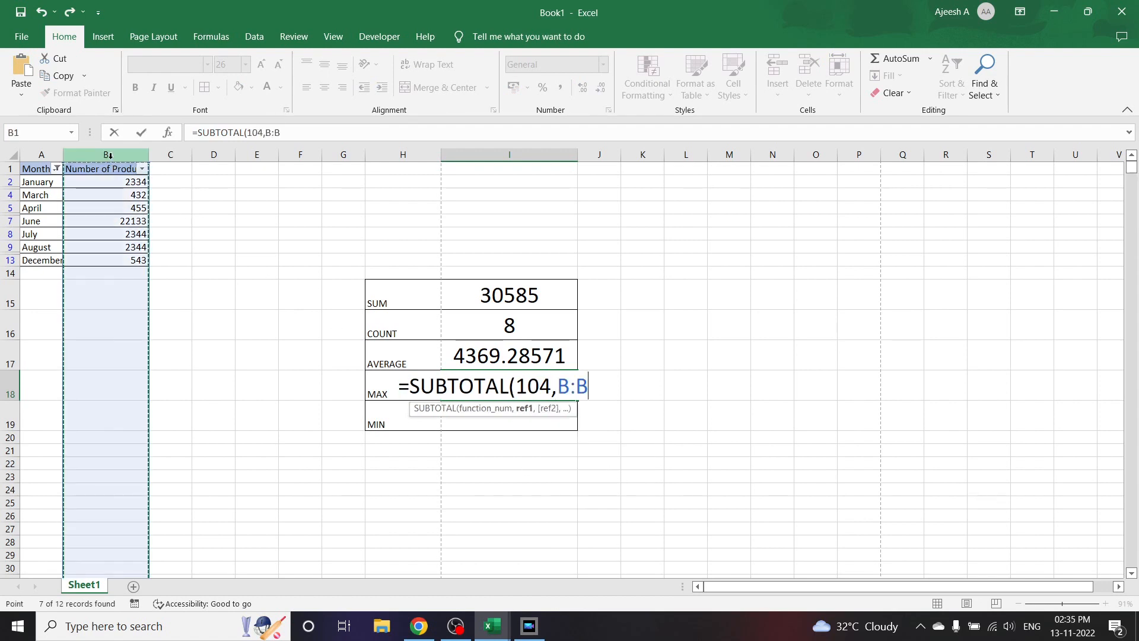
{"action": "type", "text": ")"}
{"action": "key", "text": "Return"}
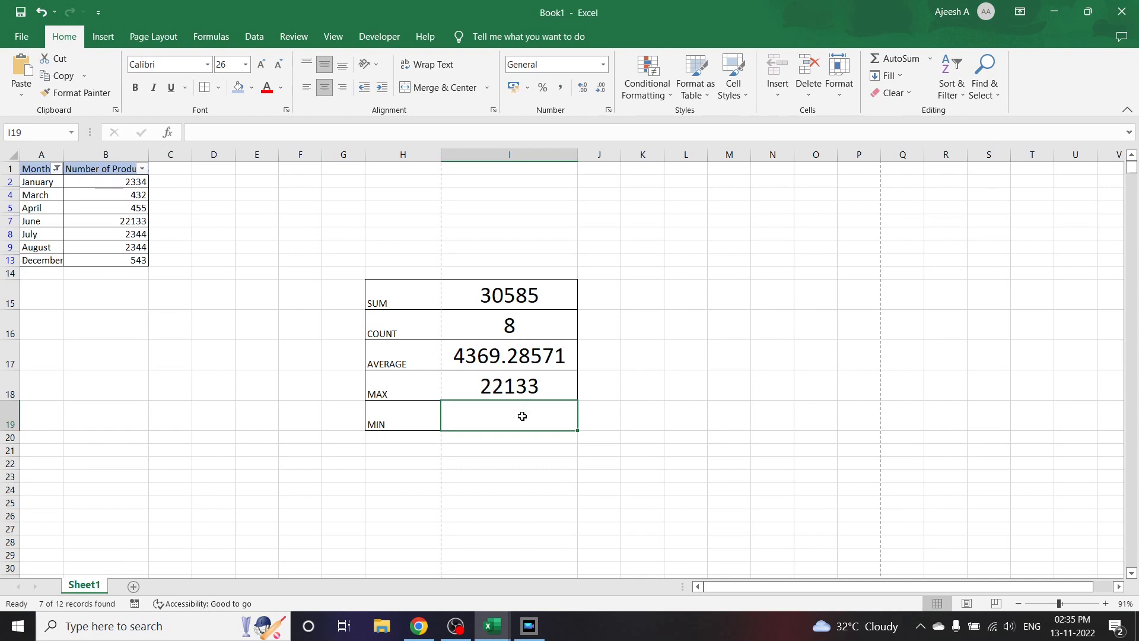
Step: Enter =SUBTOTAL(5,B:B) in the cell beside MIN, using function 5 (MIN) on the filtered product column
{"action": "type", "text": "=SUBTOT"}
{"action": "key", "text": "Tab"}
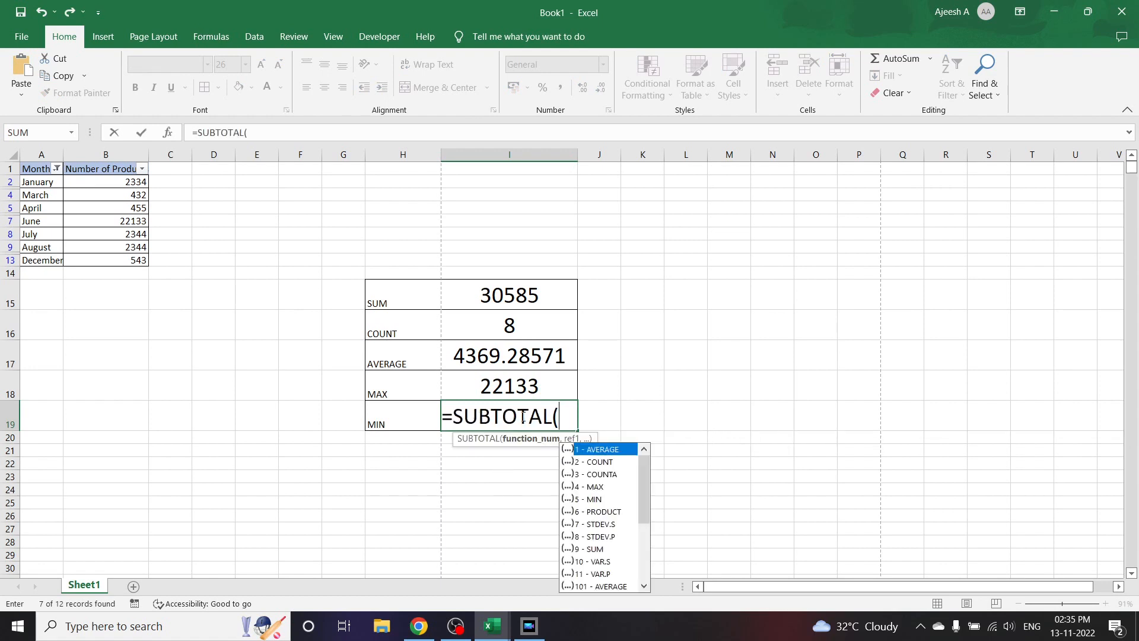
{"action": "double_click", "coordinate": [596, 499]}
{"action": "type", "text": ","}
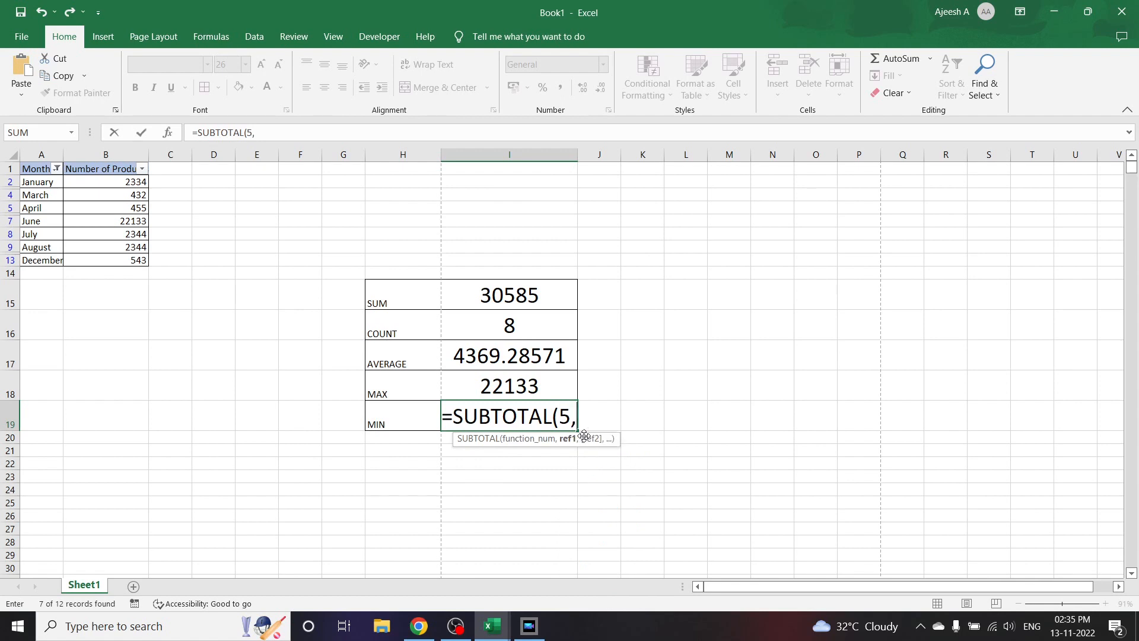
{"action": "left_click", "coordinate": [111, 155]}
{"action": "type", "text": ")"}
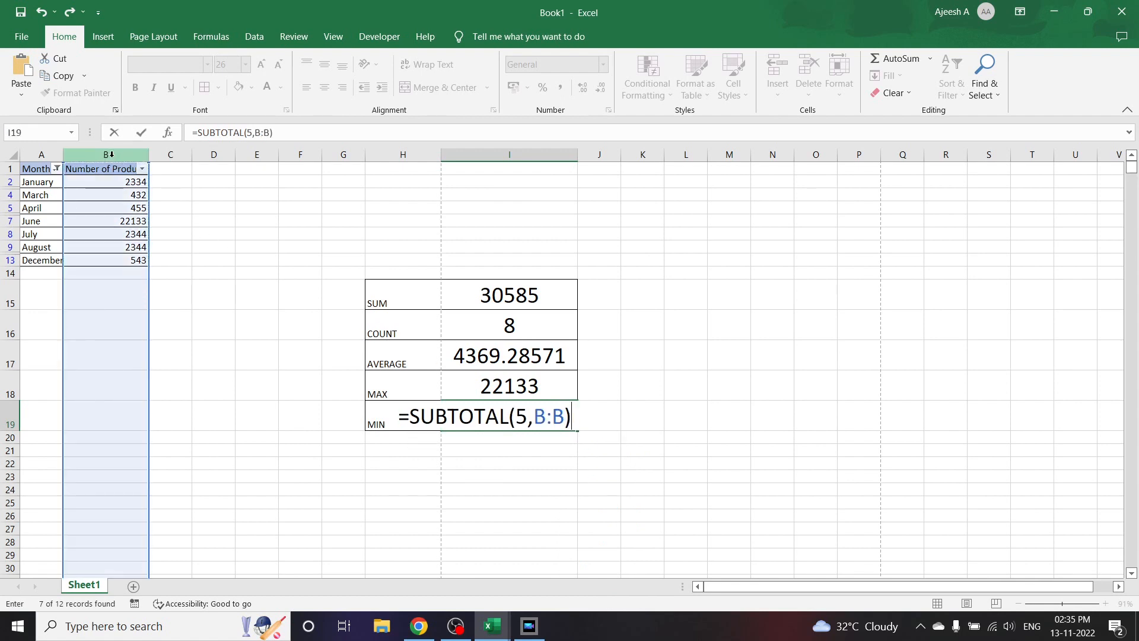
{"action": "key", "text": "Return"}
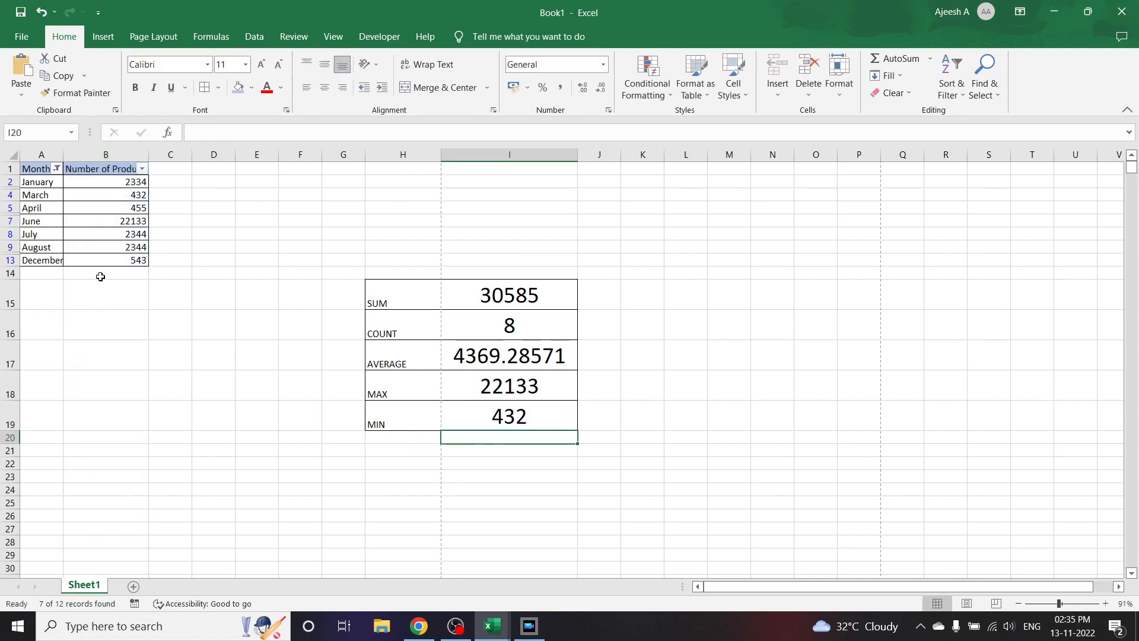
Step: Change the Month column filter to include February and exclude August and December
{"action": "left_click", "coordinate": [116, 196]}
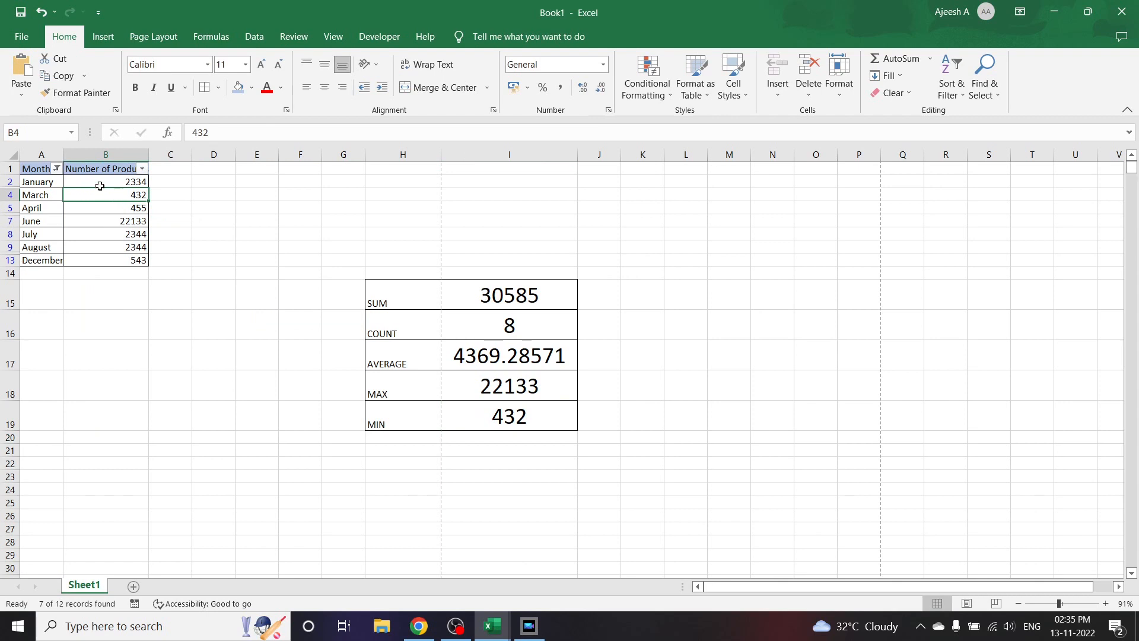
{"action": "left_click", "coordinate": [56, 168]}
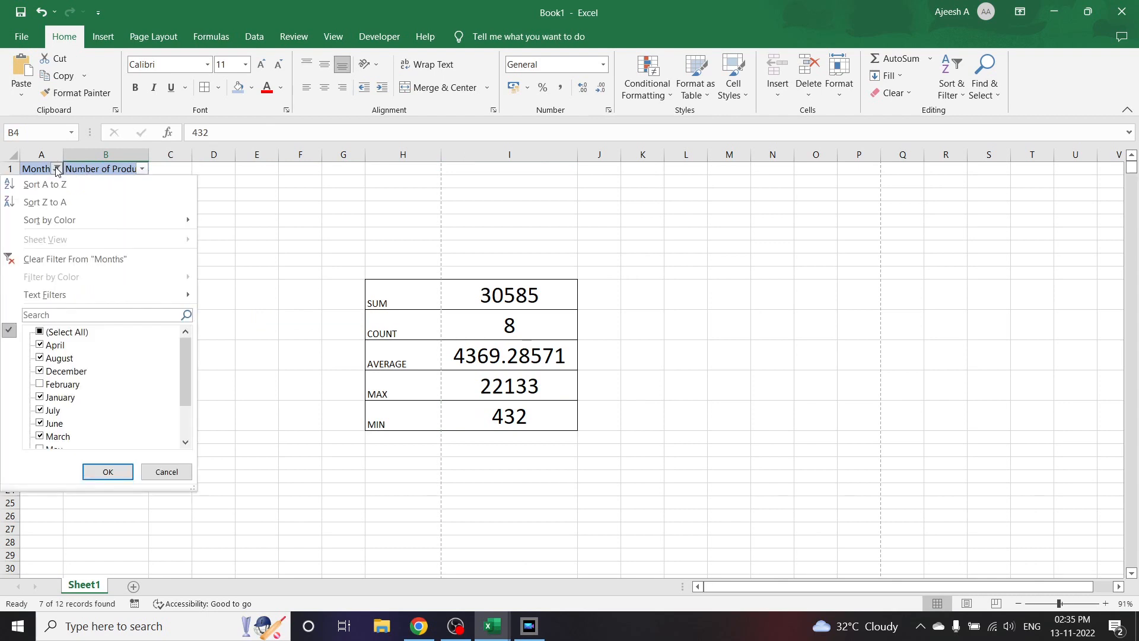
{"action": "left_click", "coordinate": [40, 387]}
{"action": "left_click", "coordinate": [40, 359]}
{"action": "left_click", "coordinate": [40, 372]}
{"action": "left_click", "coordinate": [118, 472]}
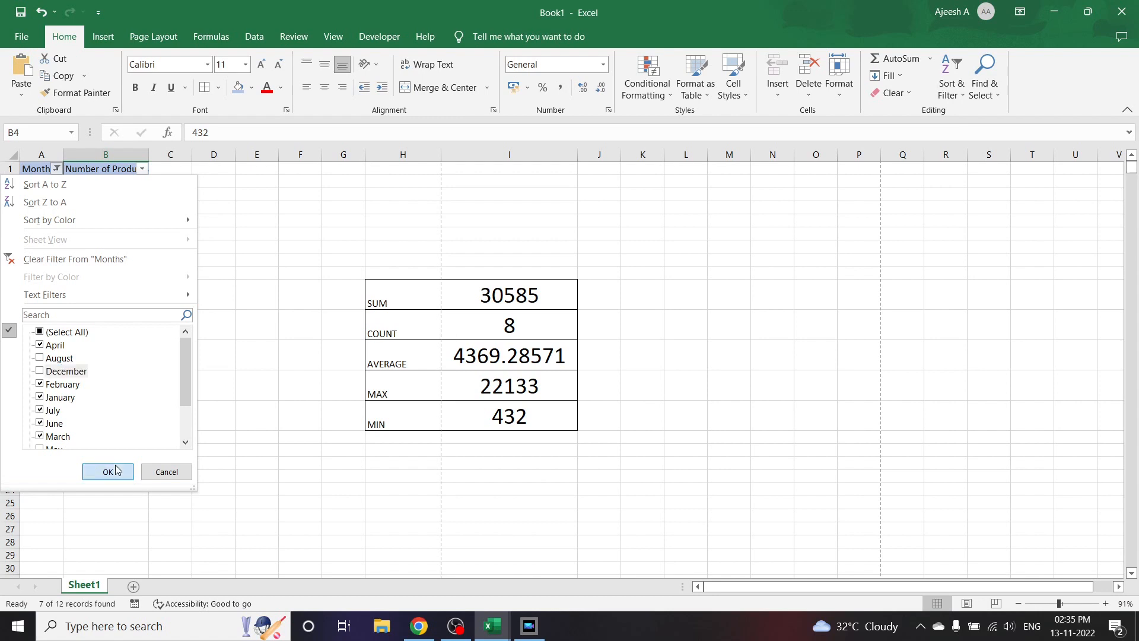
{"action": "left_click", "coordinate": [143, 169]}
{"action": "left_click", "coordinate": [263, 228]}
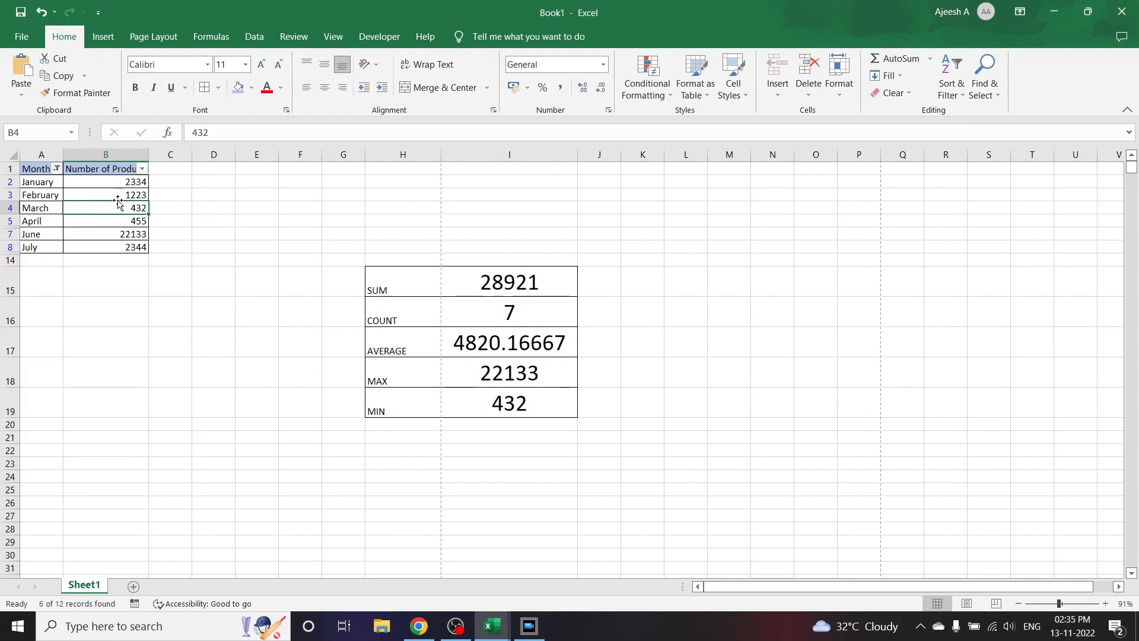
Step: Exclude July, February and January from the Month column filter
{"action": "left_click", "coordinate": [57, 169]}
{"action": "left_click", "coordinate": [39, 411]}
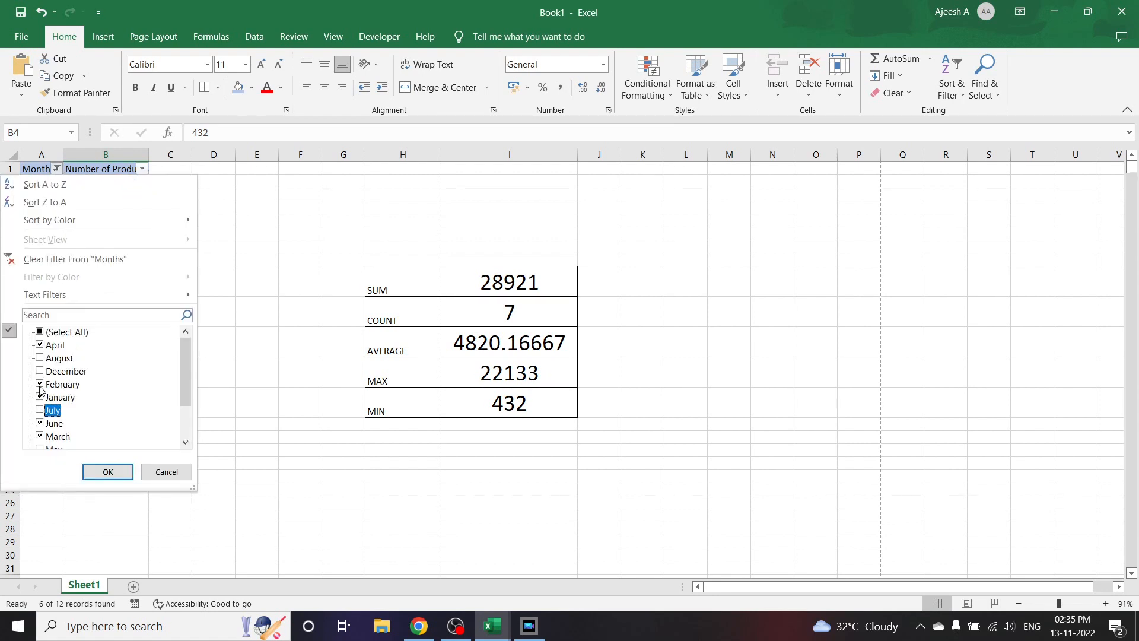
{"action": "left_click", "coordinate": [40, 385]}
{"action": "left_click", "coordinate": [40, 397]}
{"action": "left_click", "coordinate": [118, 471]}
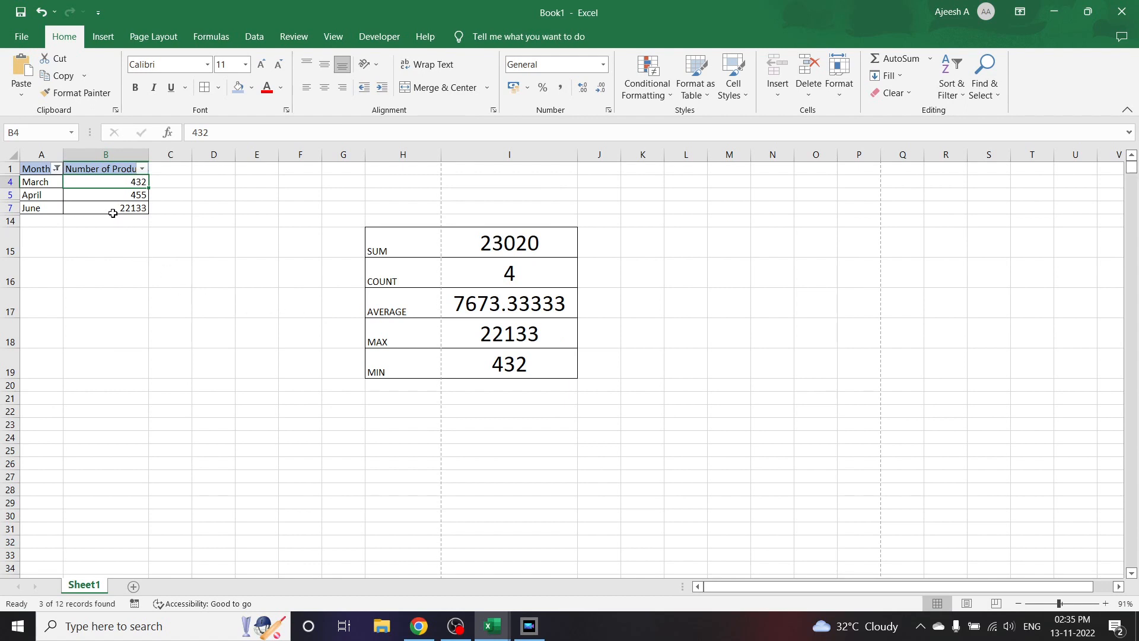
Step: Change the Month column filter to exclude March and include October, November and May
{"action": "left_click", "coordinate": [57, 169]}
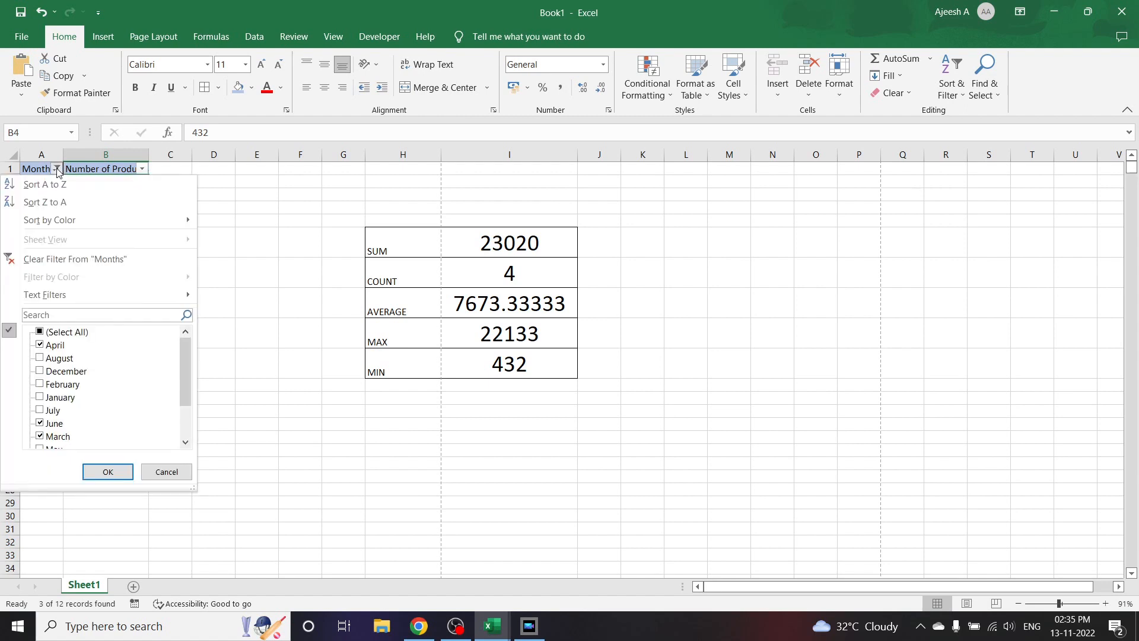
{"action": "left_click", "coordinate": [40, 437]}
{"action": "left_click_drag", "start_coordinate": [187, 389], "coordinate": [185, 422]}
{"action": "left_click", "coordinate": [40, 423]}
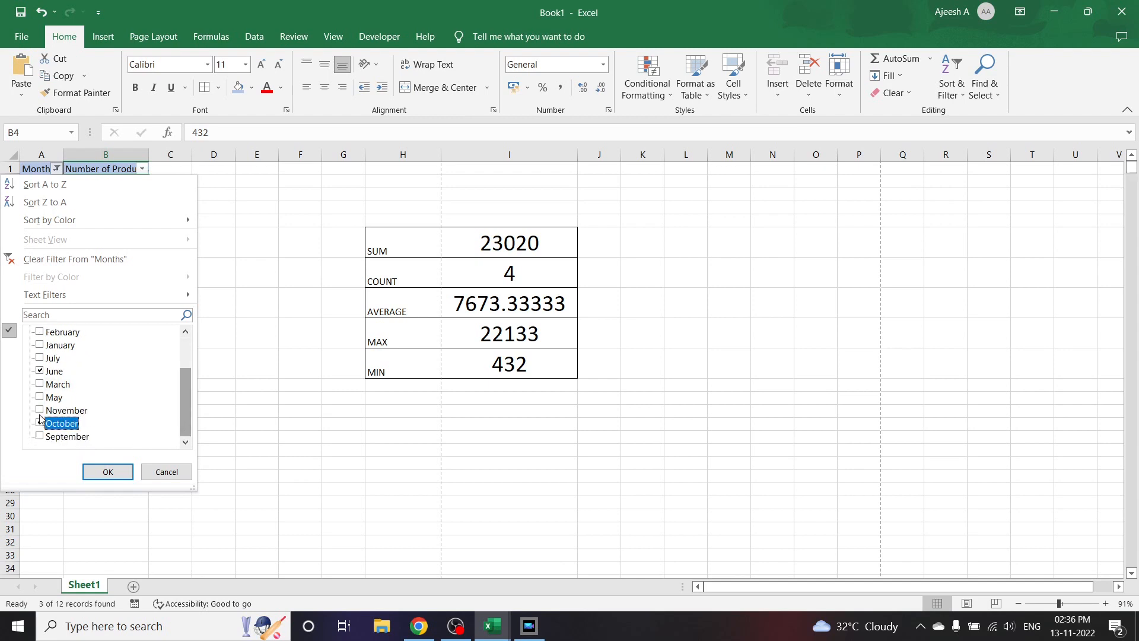
{"action": "left_click", "coordinate": [40, 410]}
{"action": "left_click", "coordinate": [40, 397]}
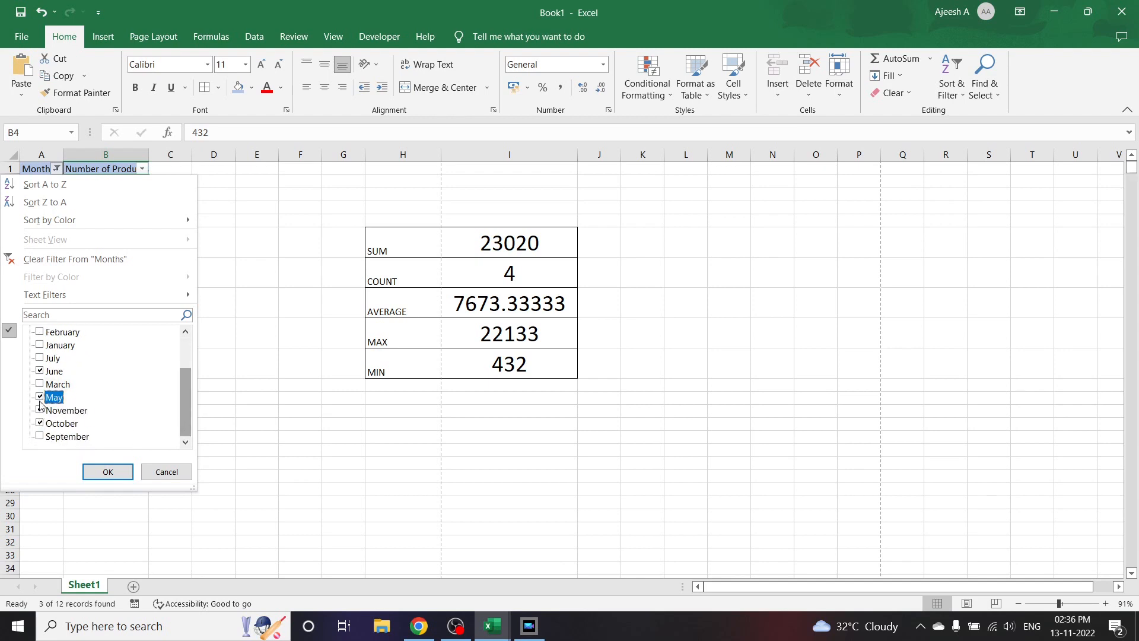
{"action": "left_click", "coordinate": [121, 470]}
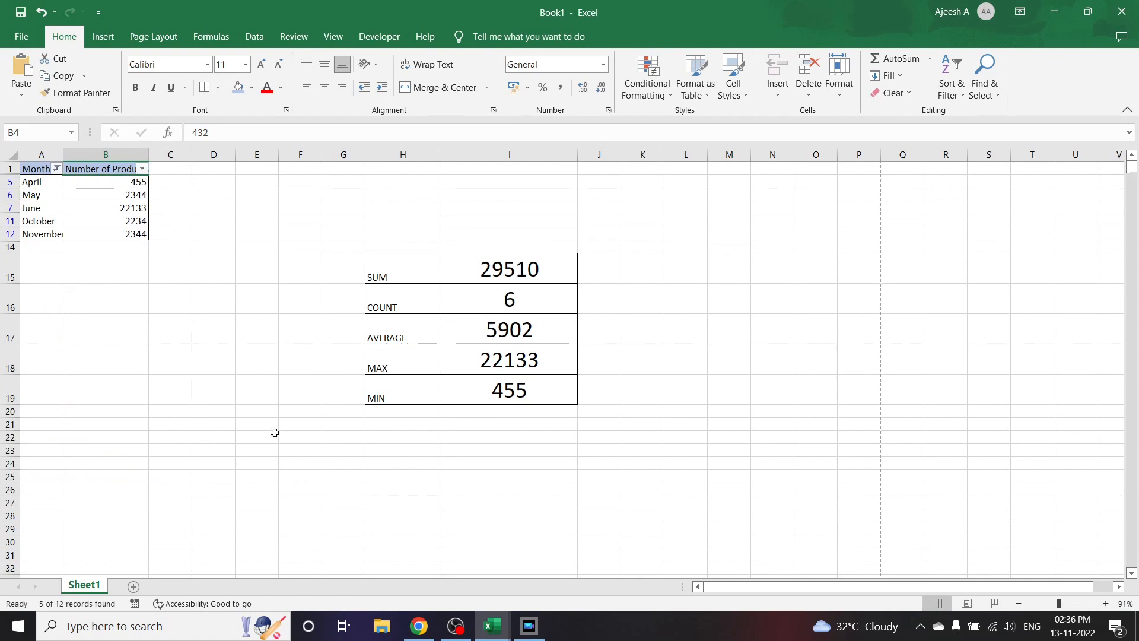